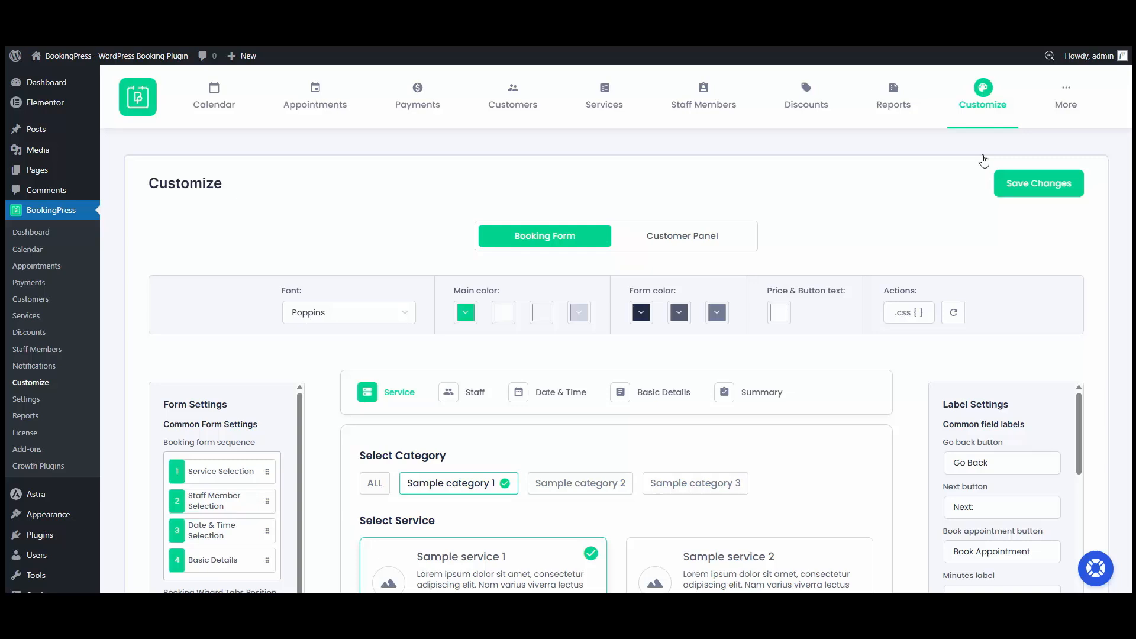
Step: Set the booking form's font to Coming Soon
{"action": "scroll", "coordinate": [853, 264], "scroll_direction": "down", "scroll_amount": 8}
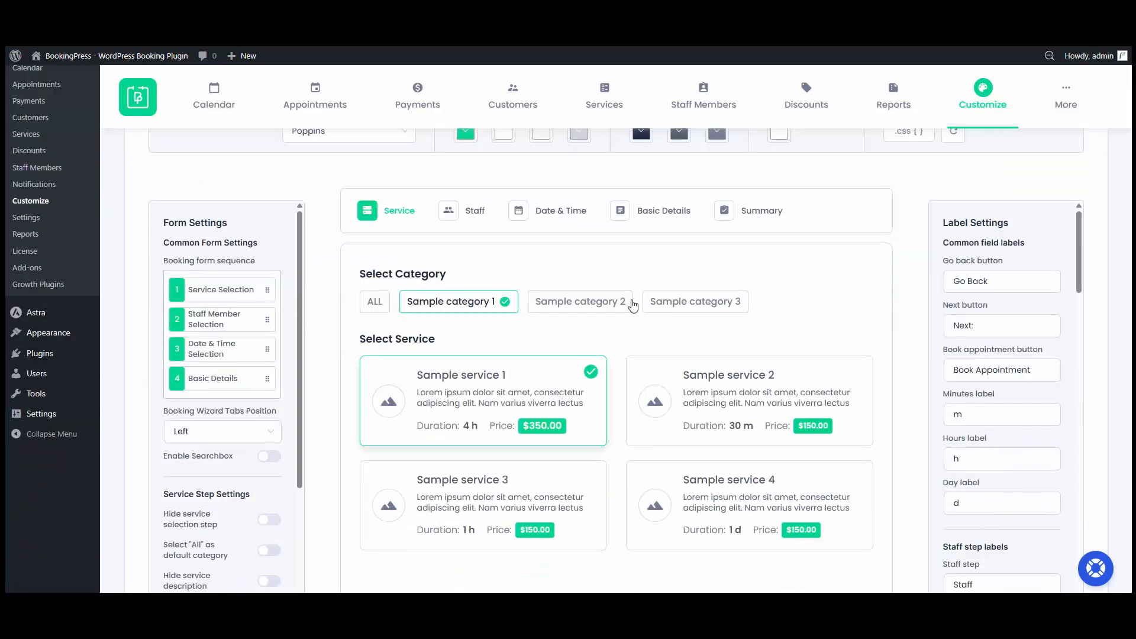
{"action": "scroll", "coordinate": [857, 418], "scroll_direction": "up", "scroll_amount": 8}
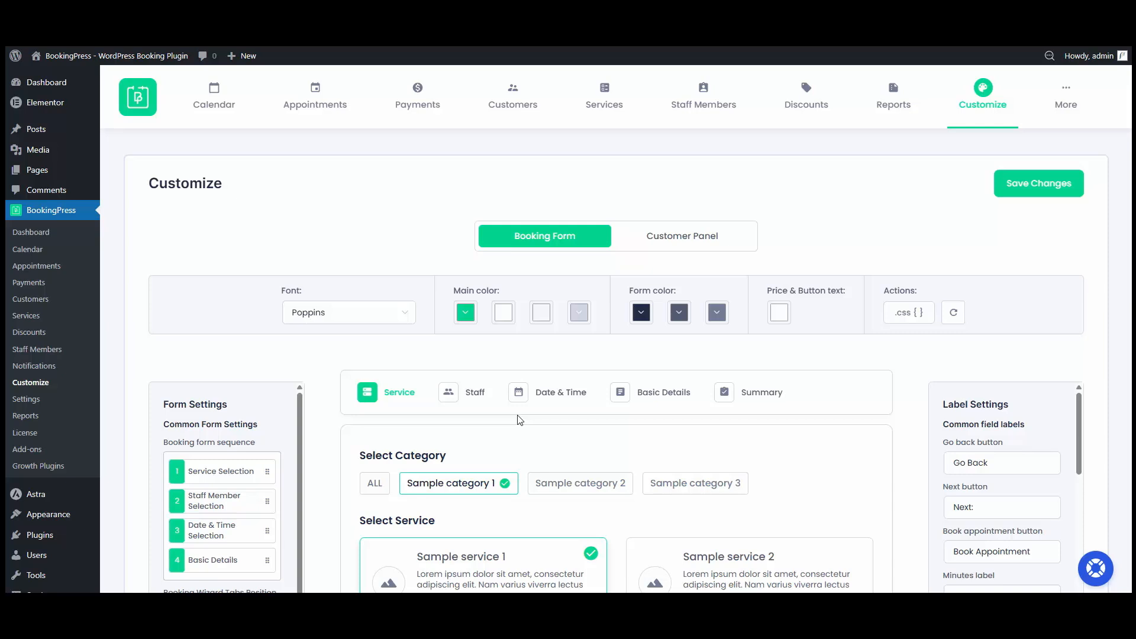
{"action": "scroll", "coordinate": [519, 420], "scroll_direction": "down", "scroll_amount": 2}
{"action": "left_click", "coordinate": [367, 196]}
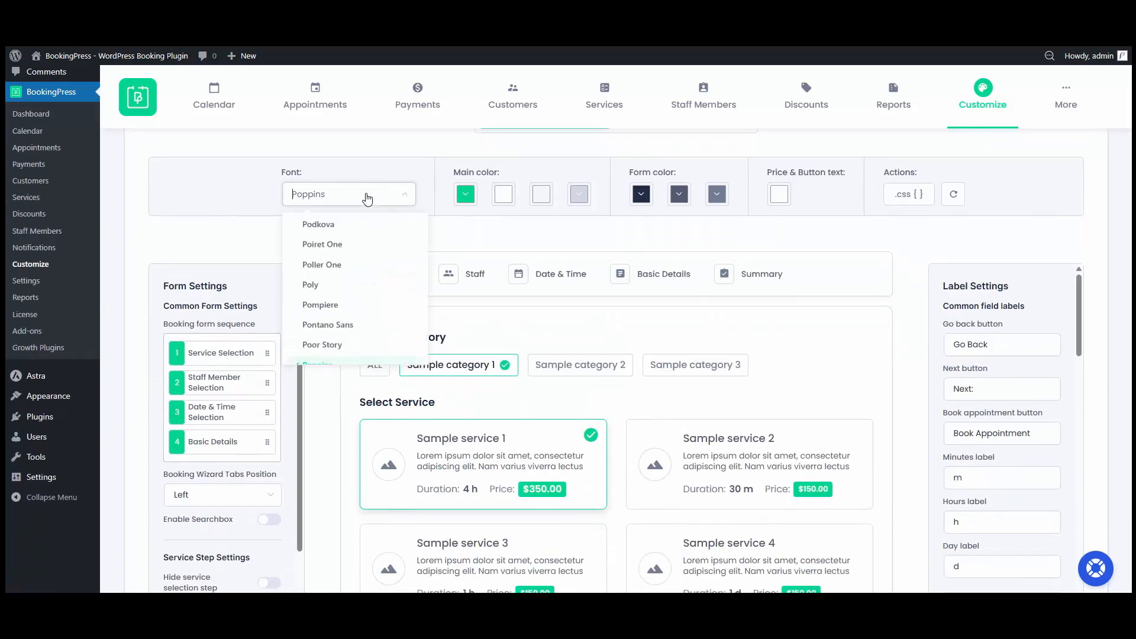
{"action": "type", "text": "comi"}
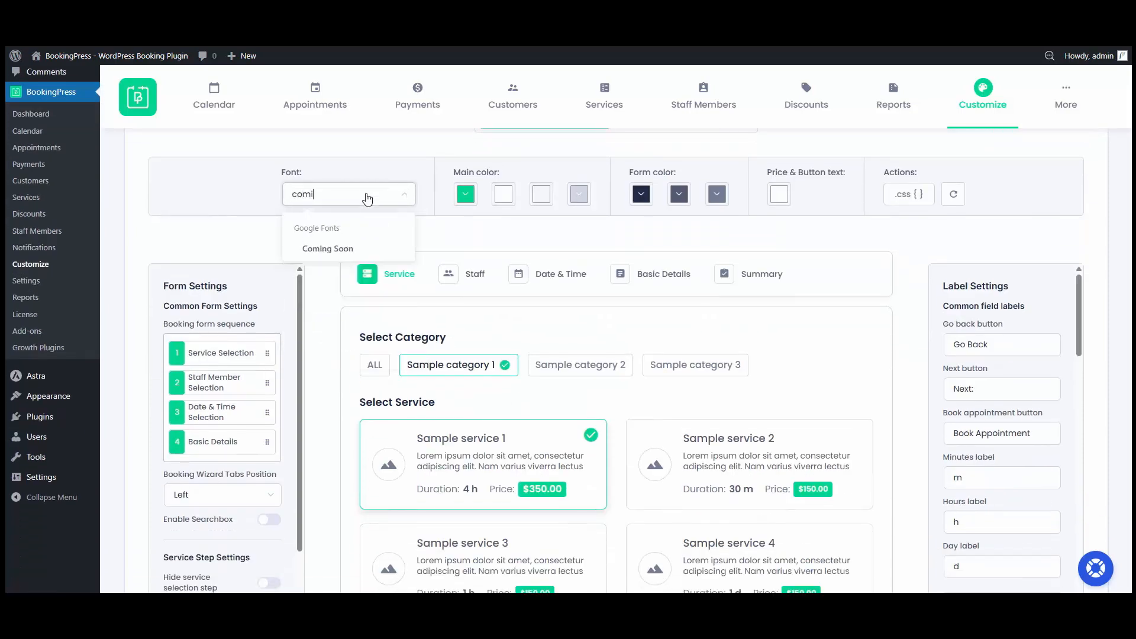
{"action": "left_click", "coordinate": [353, 250]}
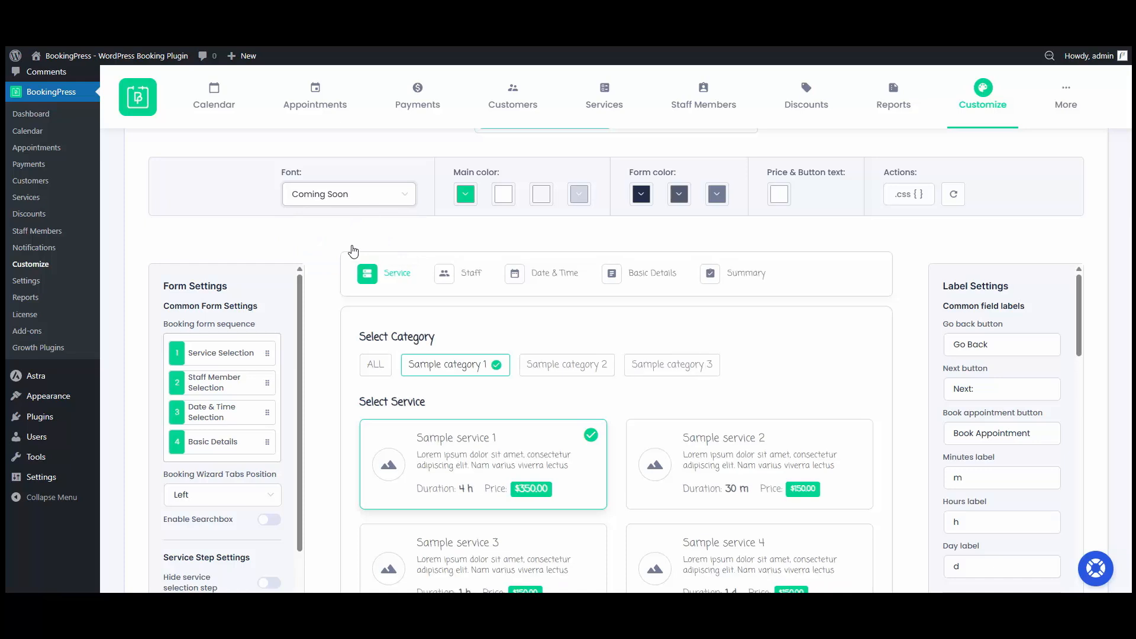
Step: Change the booking form's primary color to a bright pink, about #FF35C6
{"action": "left_click", "coordinate": [465, 193]}
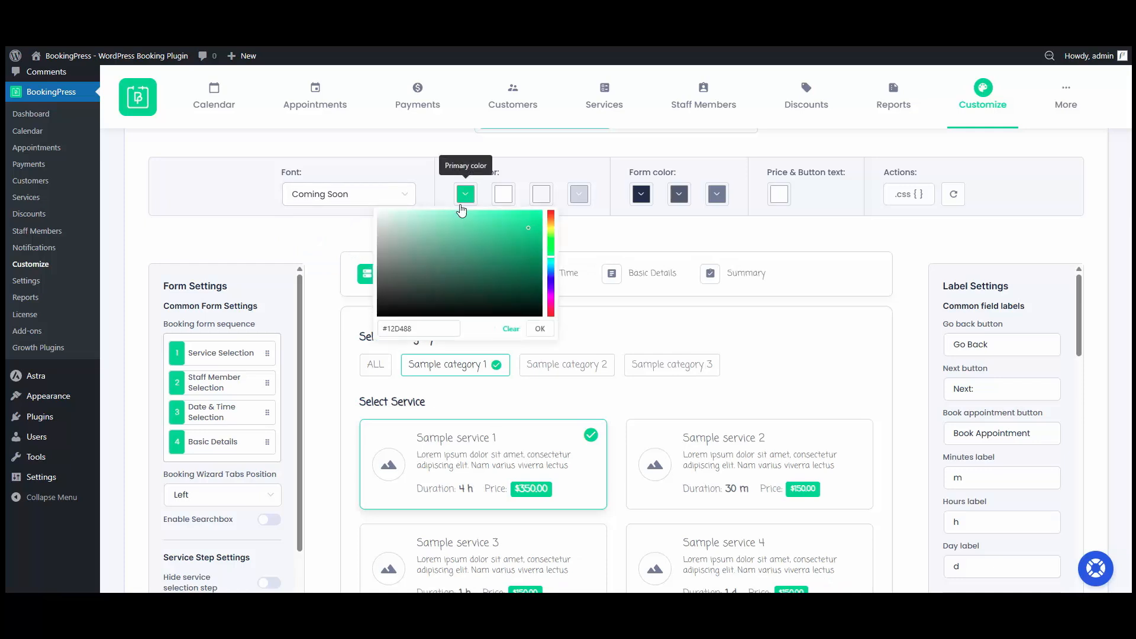
{"action": "left_click_drag", "start_coordinate": [484, 232], "coordinate": [365, 281]}
{"action": "left_click", "coordinate": [551, 303]}
{"action": "left_click_drag", "start_coordinate": [503, 236], "coordinate": [508, 187]}
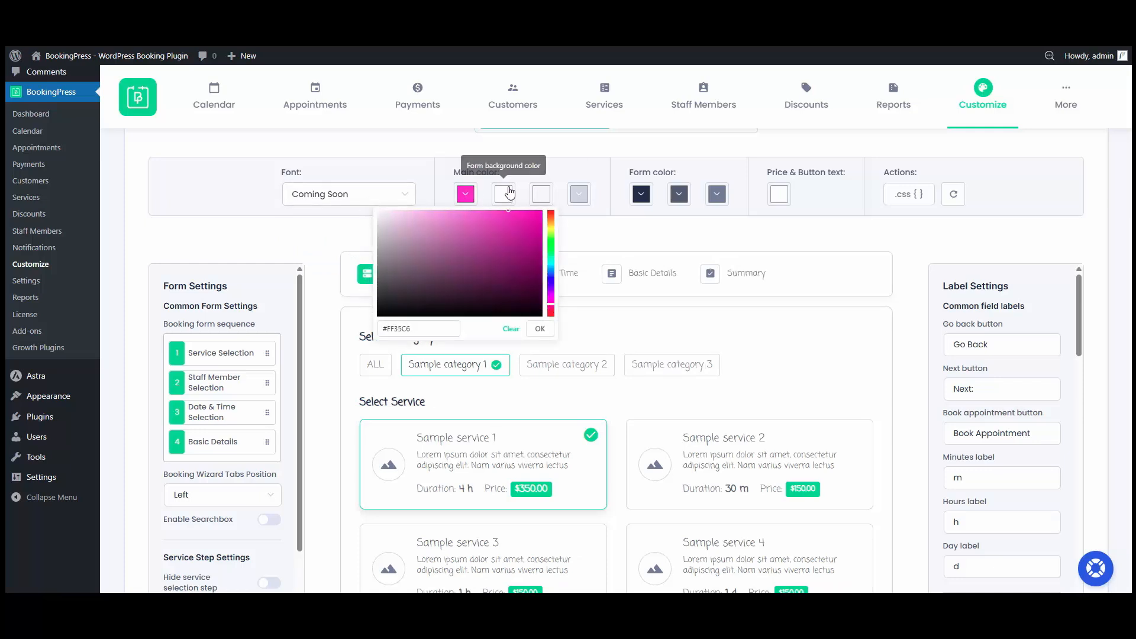
{"action": "left_click", "coordinate": [540, 328]}
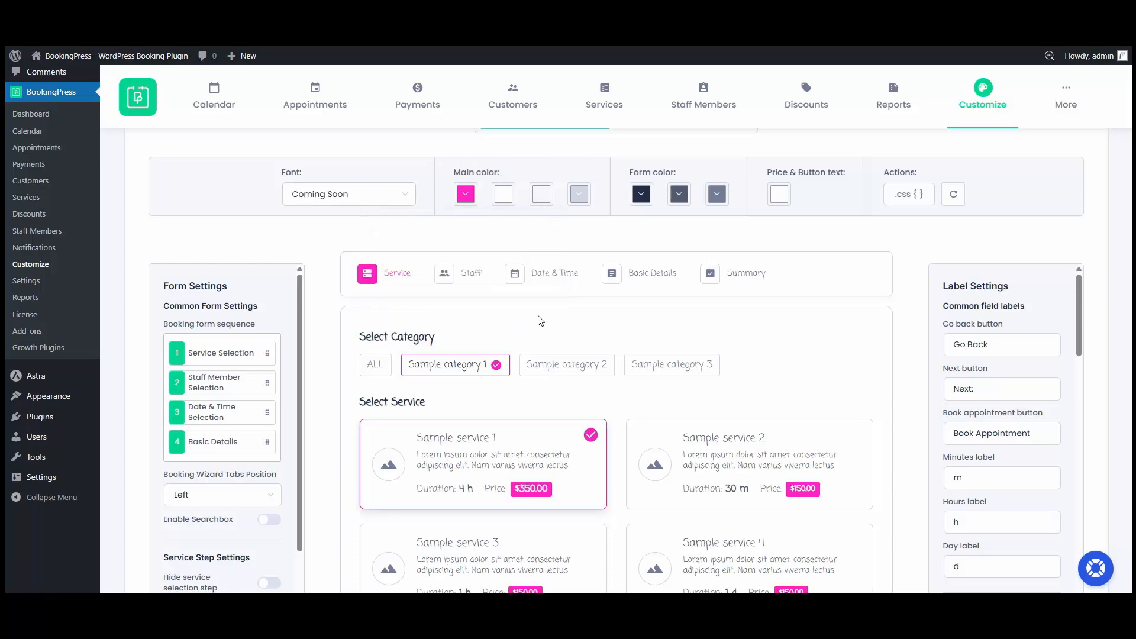
Step: Set both the form background color and the panel background color to black
{"action": "left_click", "coordinate": [504, 194]}
{"action": "left_click_drag", "start_coordinate": [491, 234], "coordinate": [401, 325]}
{"action": "left_click", "coordinate": [575, 329]}
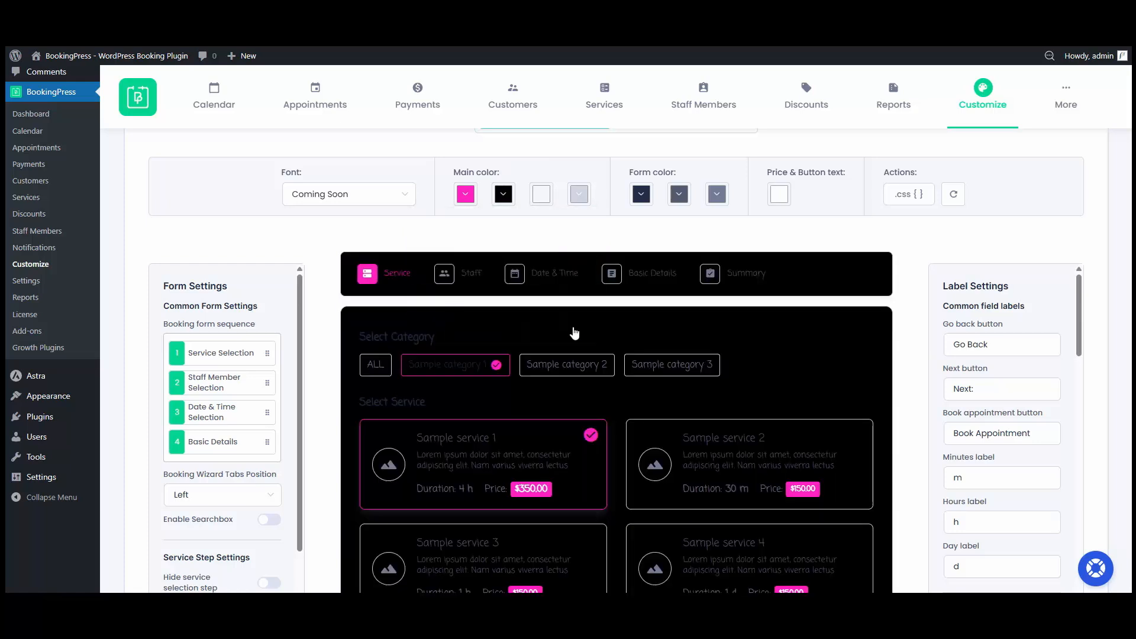
{"action": "left_click", "coordinate": [541, 194]}
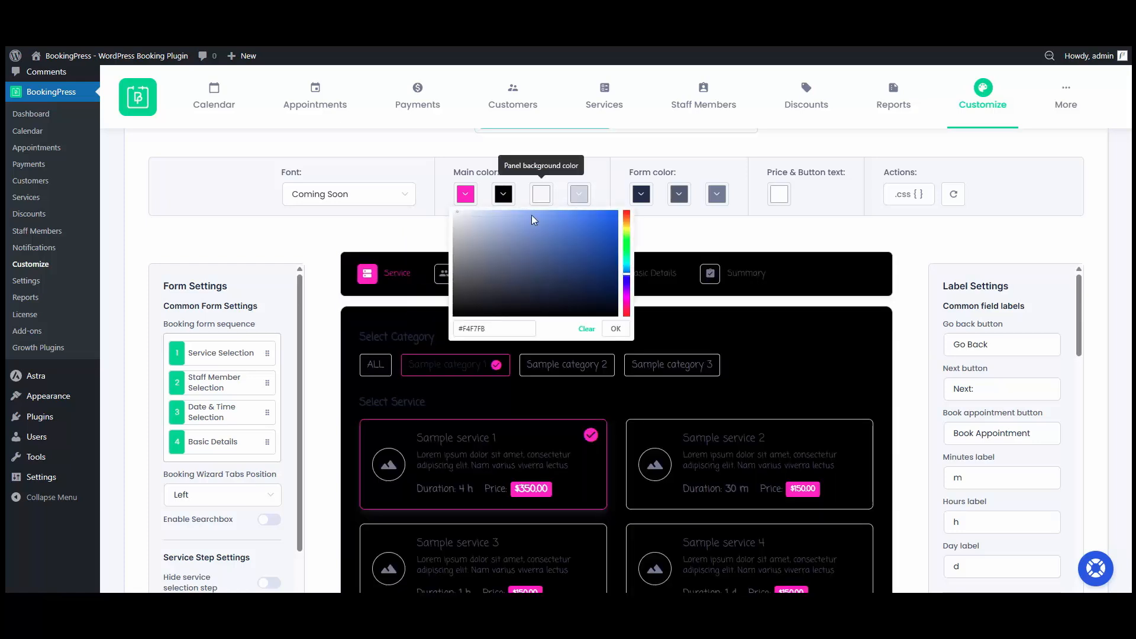
{"action": "left_click", "coordinate": [482, 274]}
{"action": "left_click_drag", "start_coordinate": [468, 292], "coordinate": [435, 316]}
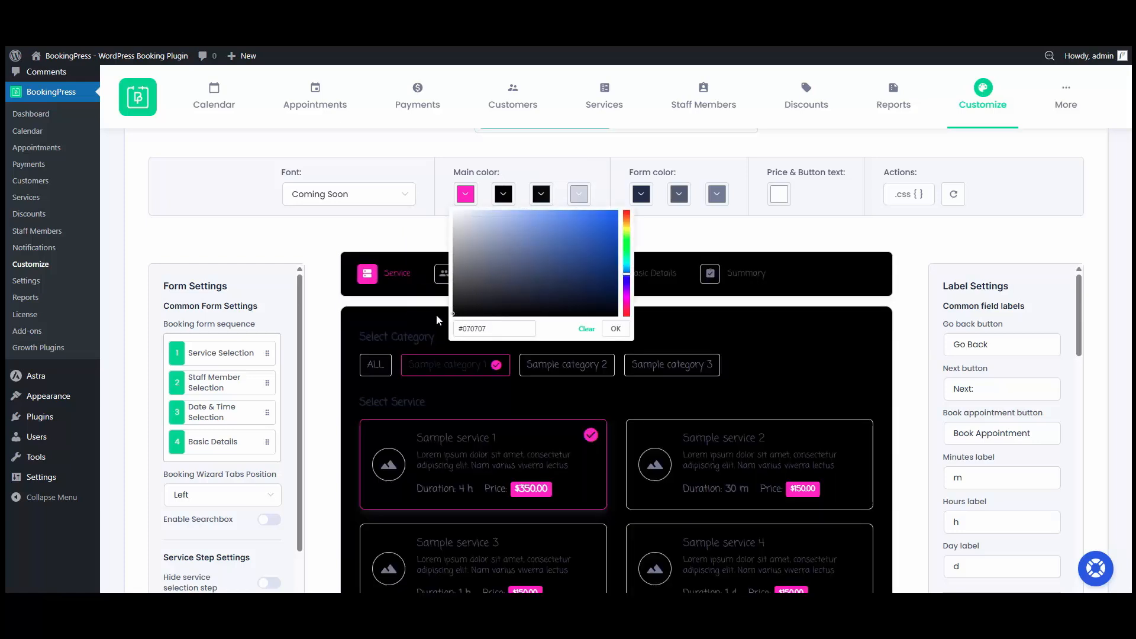
{"action": "left_click", "coordinate": [615, 329]}
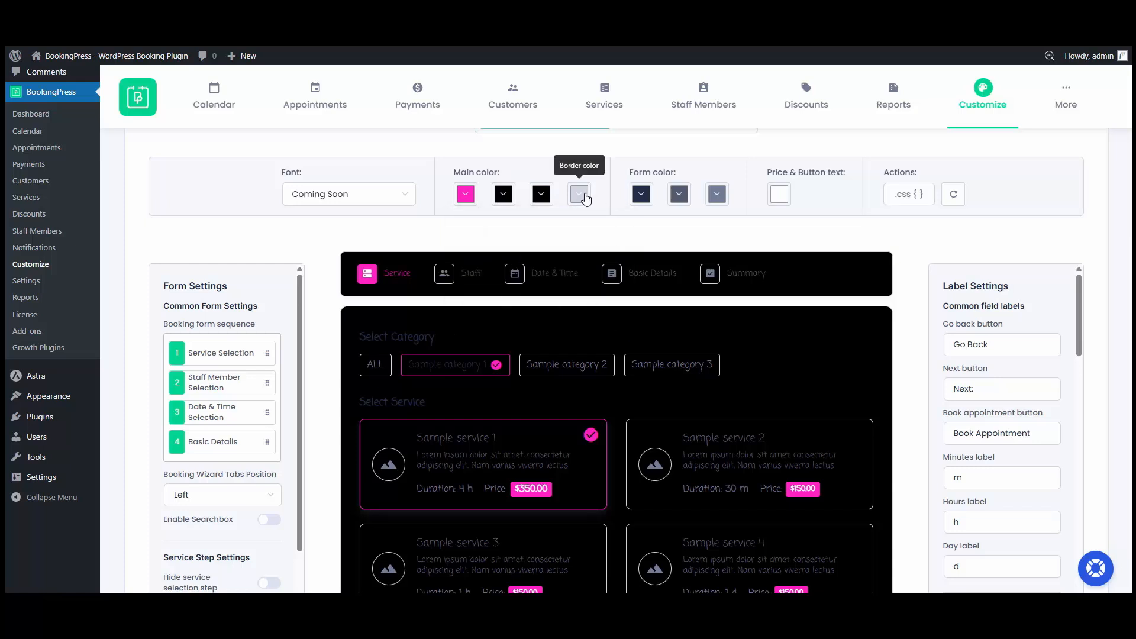
Step: Set the border color and the form's title color to white
{"action": "left_click", "coordinate": [585, 196]}
{"action": "left_click_drag", "start_coordinate": [582, 236], "coordinate": [477, 205]}
{"action": "left_click", "coordinate": [653, 329]}
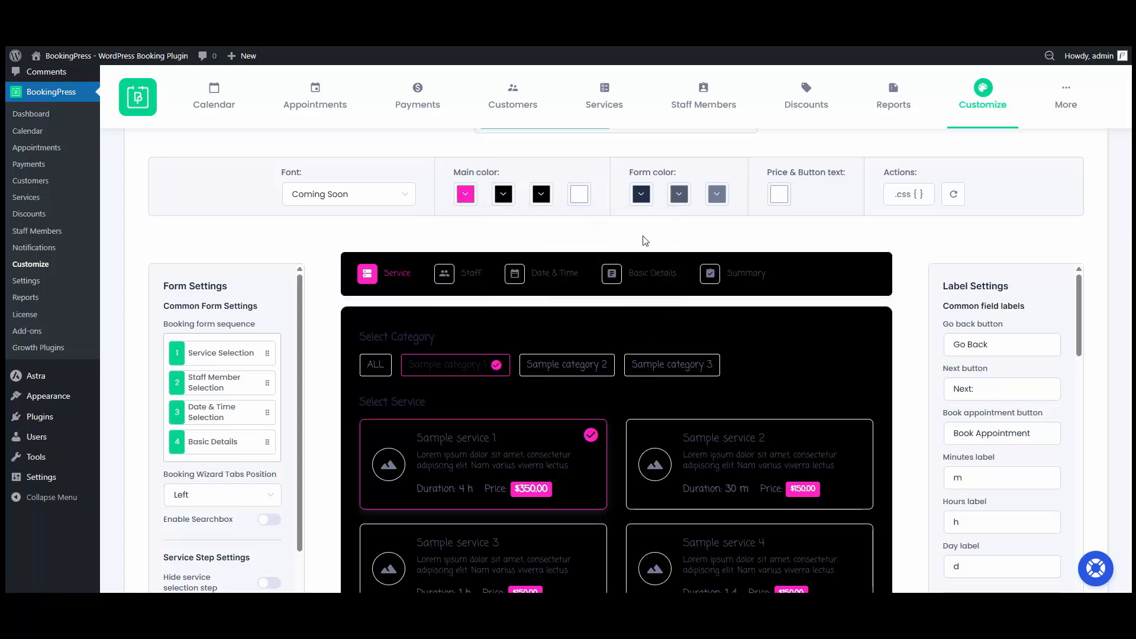
{"action": "left_click", "coordinate": [639, 199]}
{"action": "left_click_drag", "start_coordinate": [637, 224], "coordinate": [556, 211]}
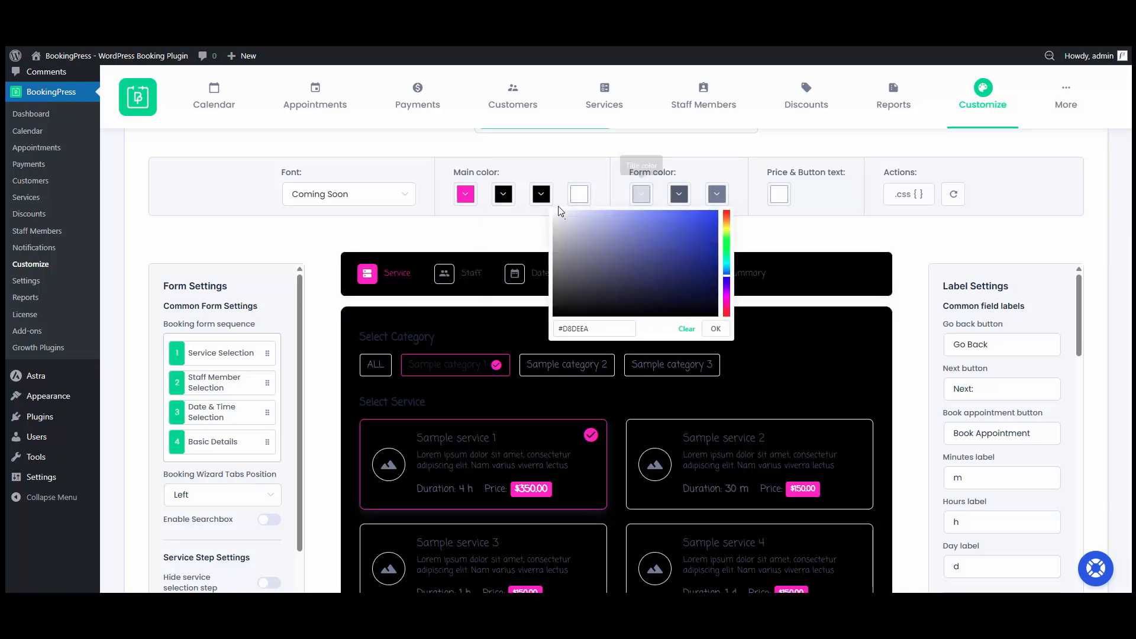
{"action": "left_click", "coordinate": [719, 331]}
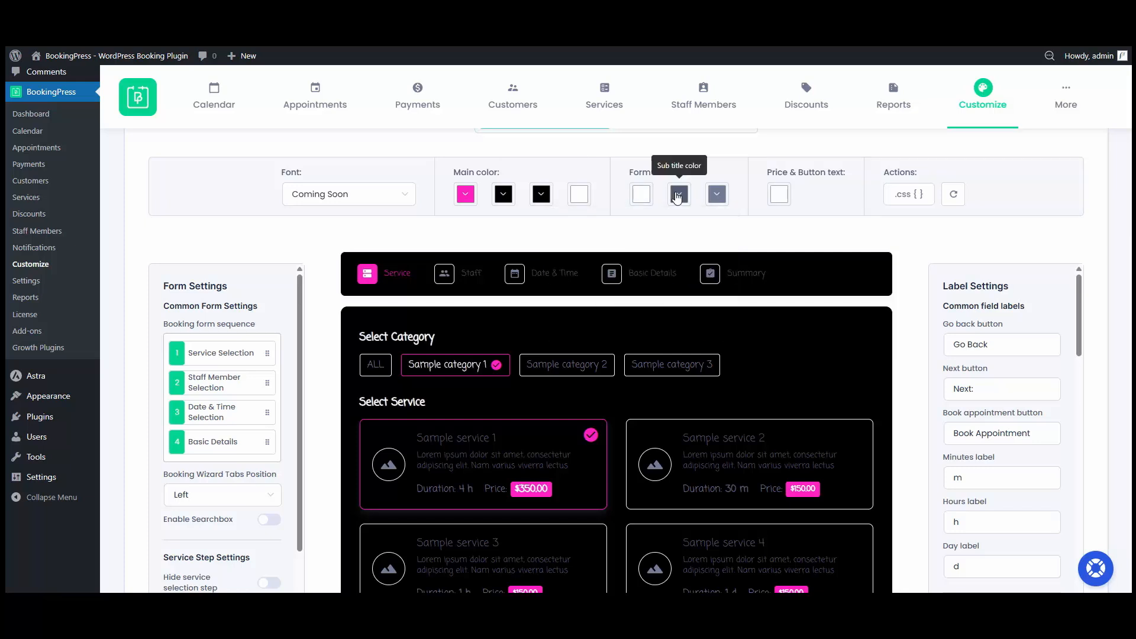
Step: Set the form's sub title color to light gray, about #E1E1E1, and the third form color to about #D7D7D7
{"action": "left_click", "coordinate": [678, 194]}
{"action": "left_click_drag", "start_coordinate": [610, 239], "coordinate": [585, 222]}
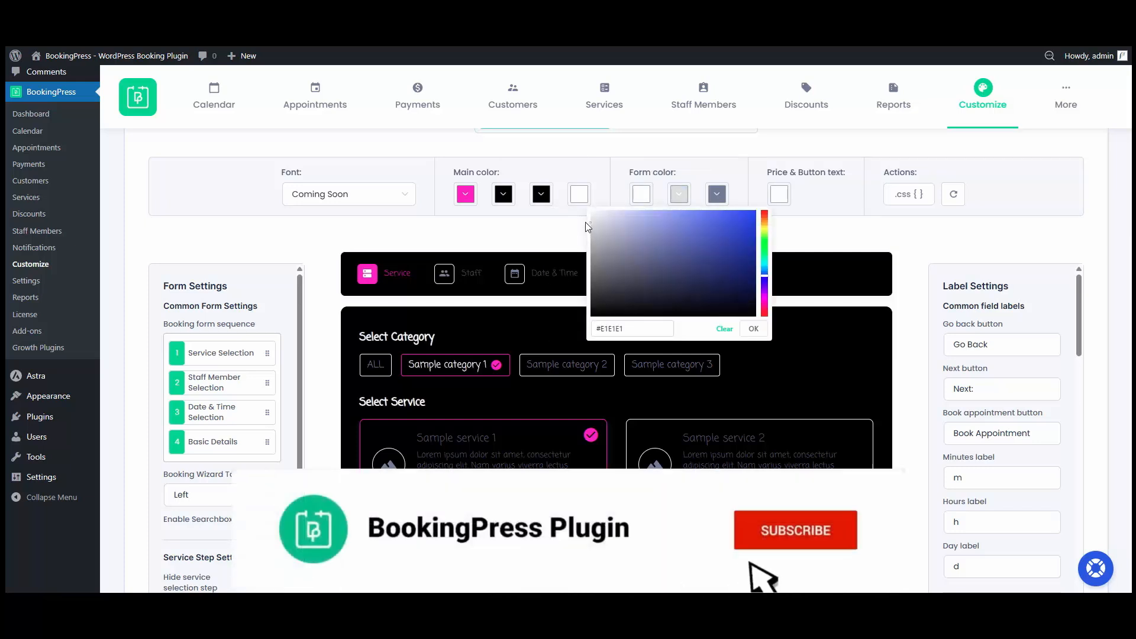
{"action": "left_click", "coordinate": [753, 329]}
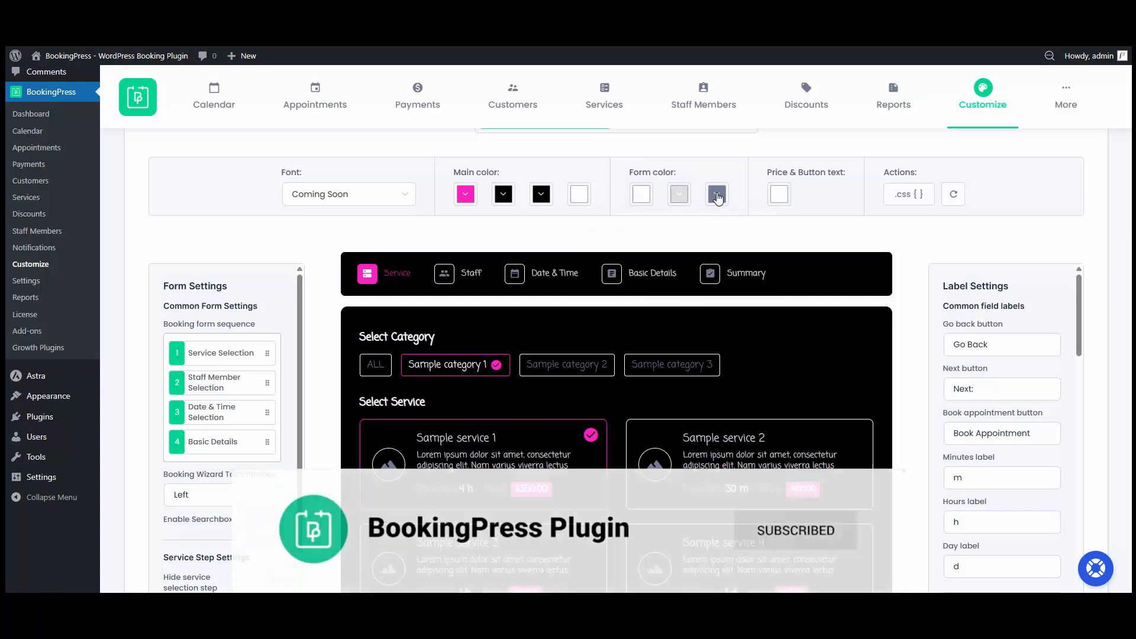
{"action": "left_click", "coordinate": [718, 198]}
{"action": "mouse_move", "coordinate": [674, 250]}
{"action": "left_mouse_down"}
{"action": "mouse_move", "coordinate": [648, 207]}
{"action": "mouse_move", "coordinate": [621, 233]}
{"action": "left_mouse_up"}
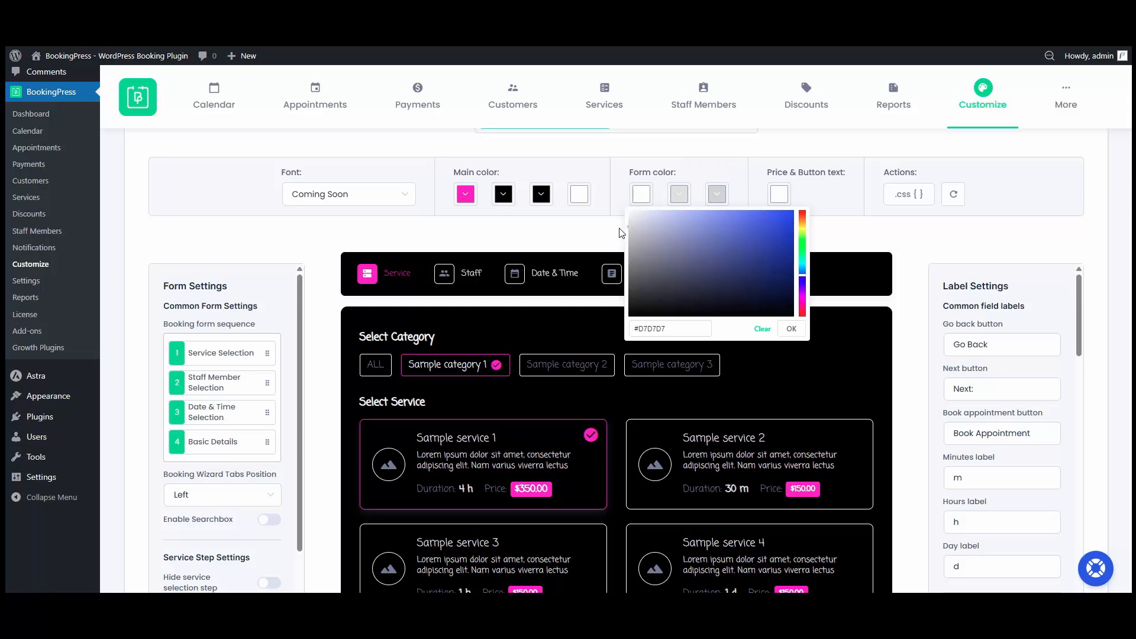
{"action": "left_click", "coordinate": [793, 328]}
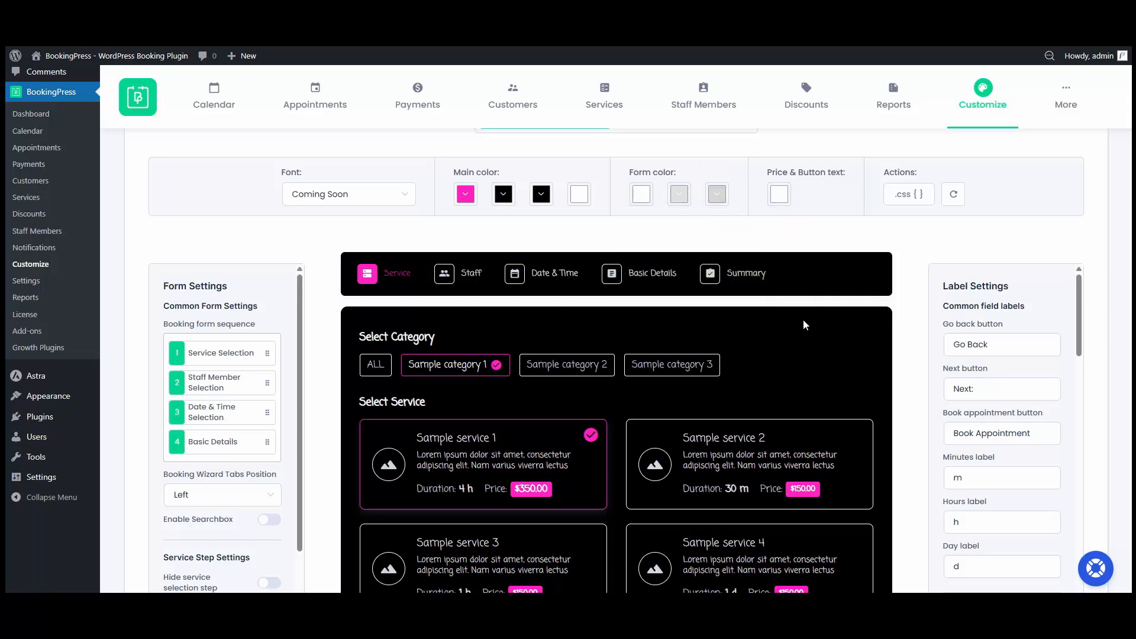
Step: Change the price and button text color to gray, about #C5C5C5, and check it on the form preview
{"action": "scroll", "coordinate": [792, 283], "scroll_direction": "down", "scroll_amount": 5}
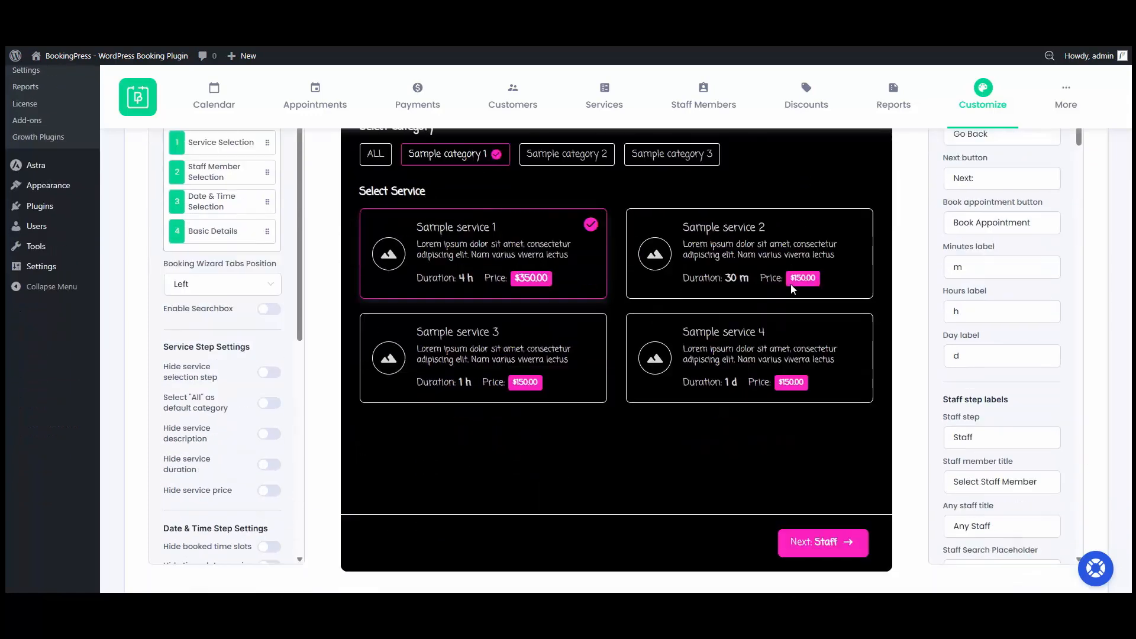
{"action": "scroll", "coordinate": [792, 288], "scroll_direction": "up", "scroll_amount": 6}
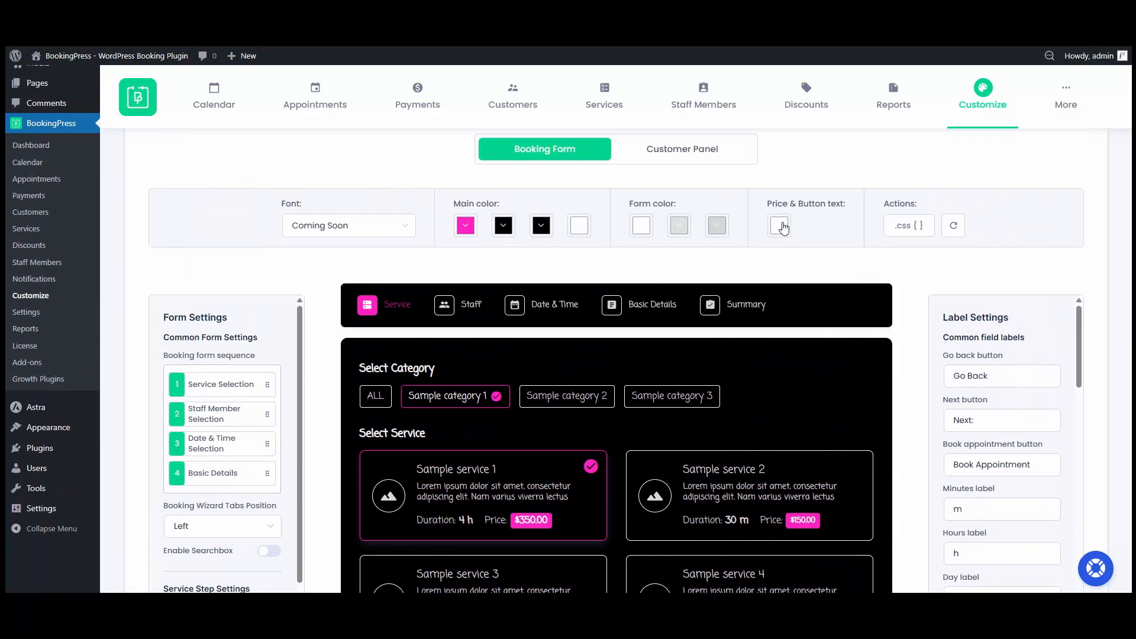
{"action": "left_click", "coordinate": [779, 226]}
{"action": "left_click", "coordinate": [717, 266]}
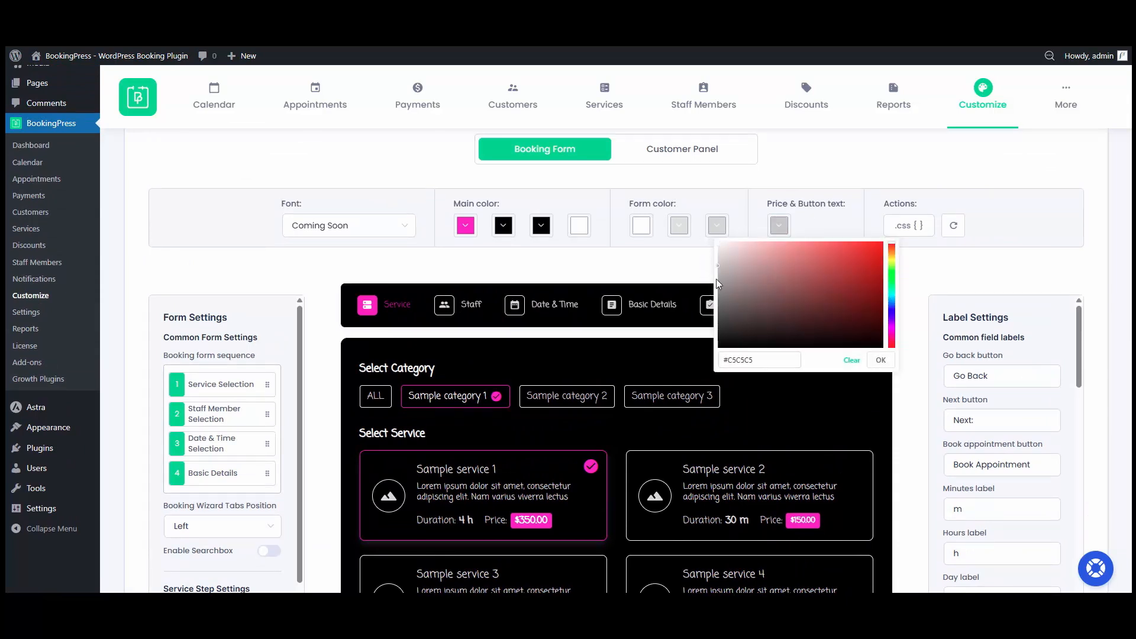
{"action": "left_click", "coordinate": [880, 360]}
{"action": "scroll", "coordinate": [873, 364], "scroll_direction": "down", "scroll_amount": 7}
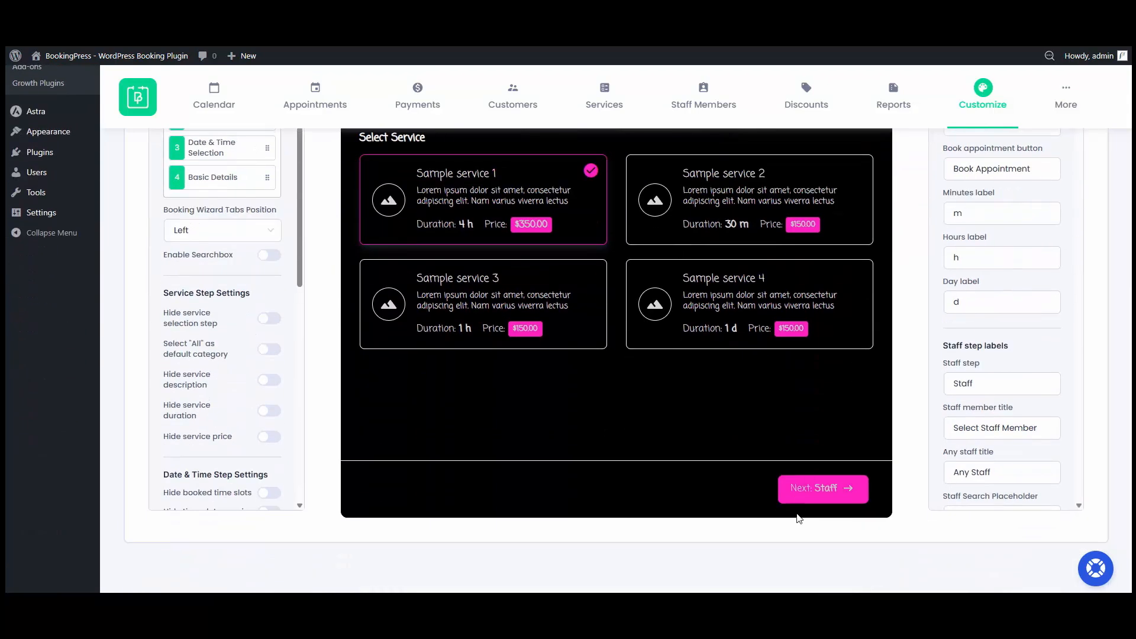
{"action": "scroll", "coordinate": [793, 486], "scroll_direction": "up", "scroll_amount": 7}
Step: Return the price and button text color to white and check the form preview
{"action": "left_click", "coordinate": [779, 225]}
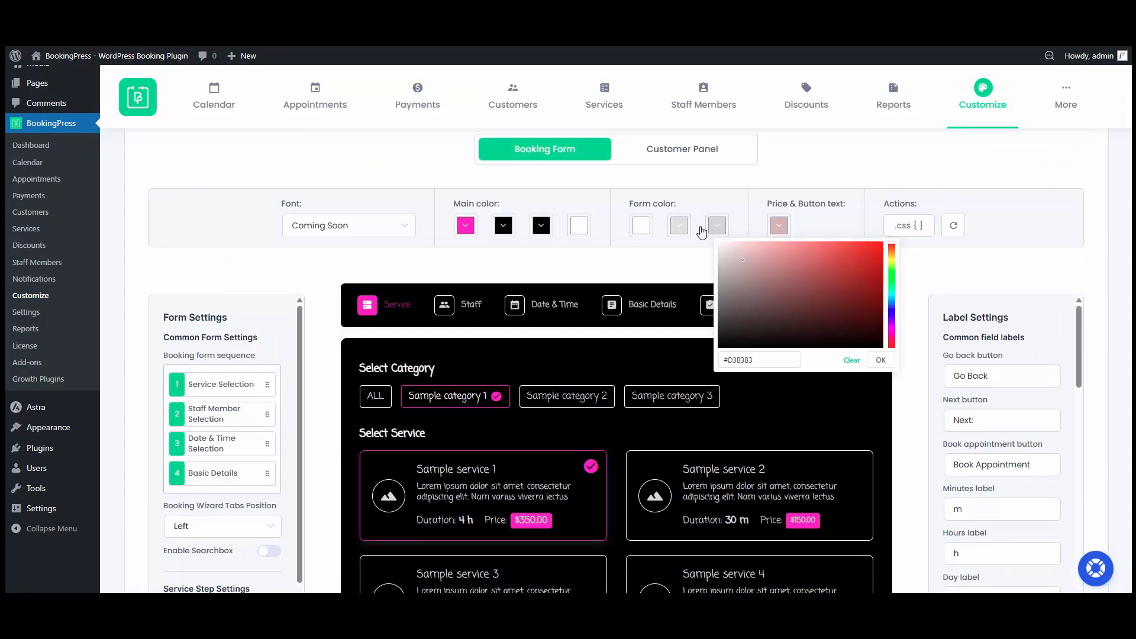
{"action": "left_click", "coordinate": [881, 360]}
{"action": "scroll", "coordinate": [862, 325], "scroll_direction": "down", "scroll_amount": 5}
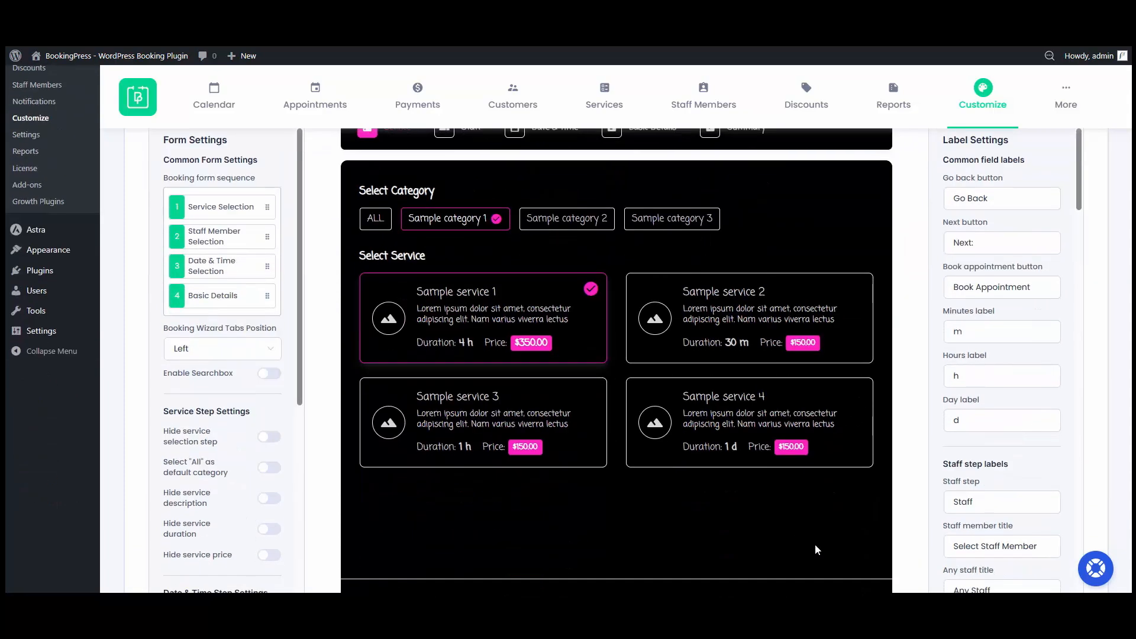
{"action": "scroll", "coordinate": [823, 496], "scroll_direction": "up", "scroll_amount": 5}
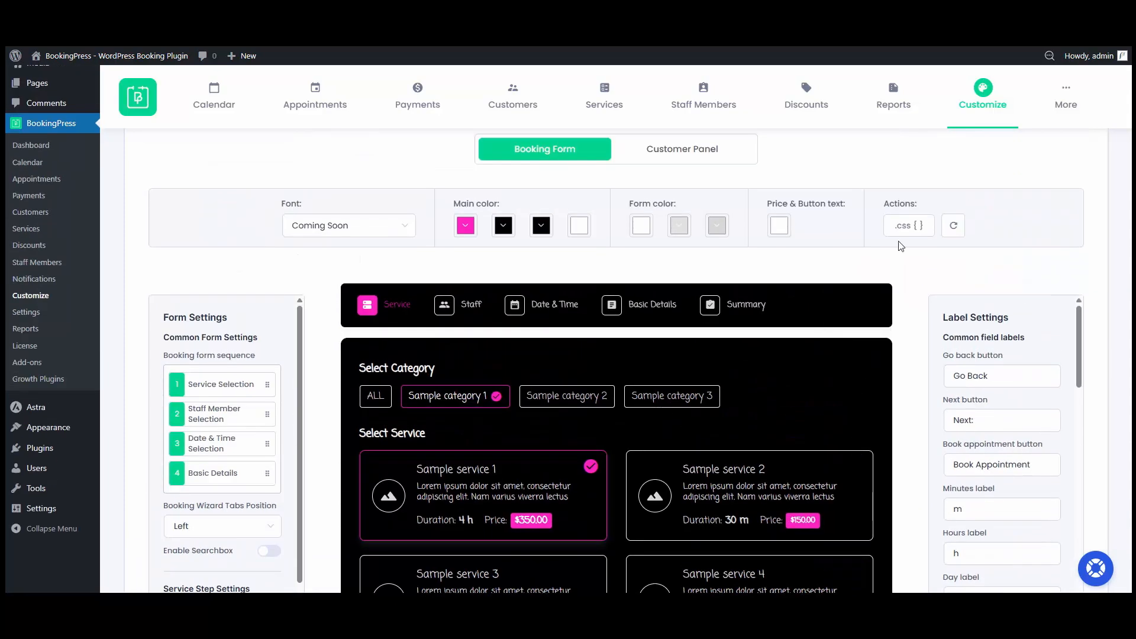
Step: View the Custom CSS editor and close it without adding any code
{"action": "left_click", "coordinate": [909, 225]}
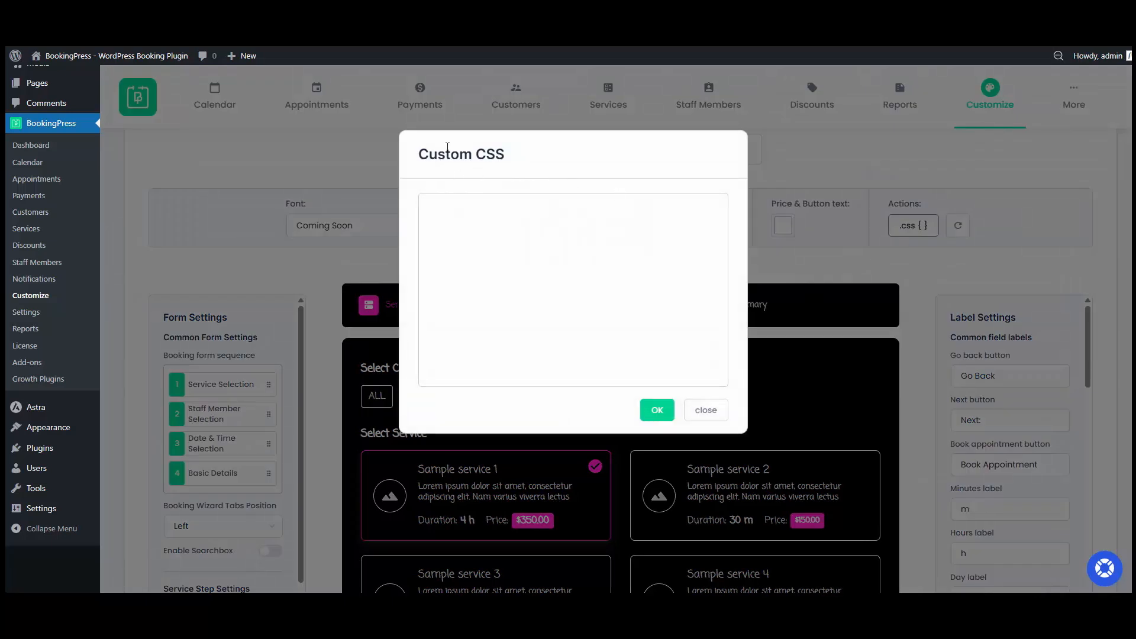
{"action": "left_click", "coordinate": [446, 210]}
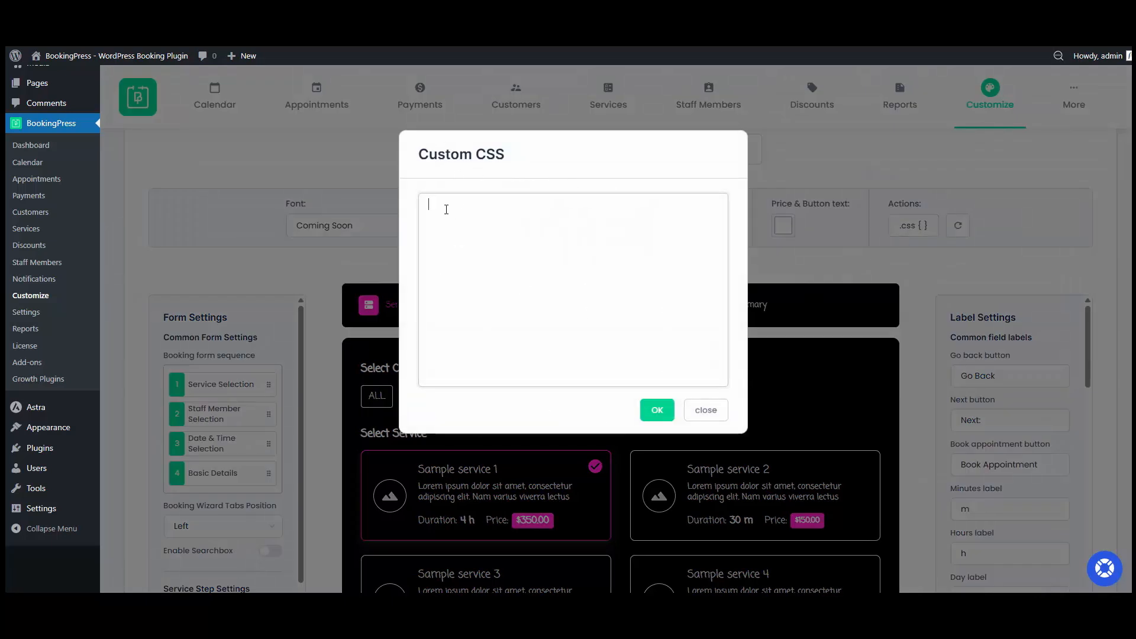
{"action": "left_click", "coordinate": [698, 417]}
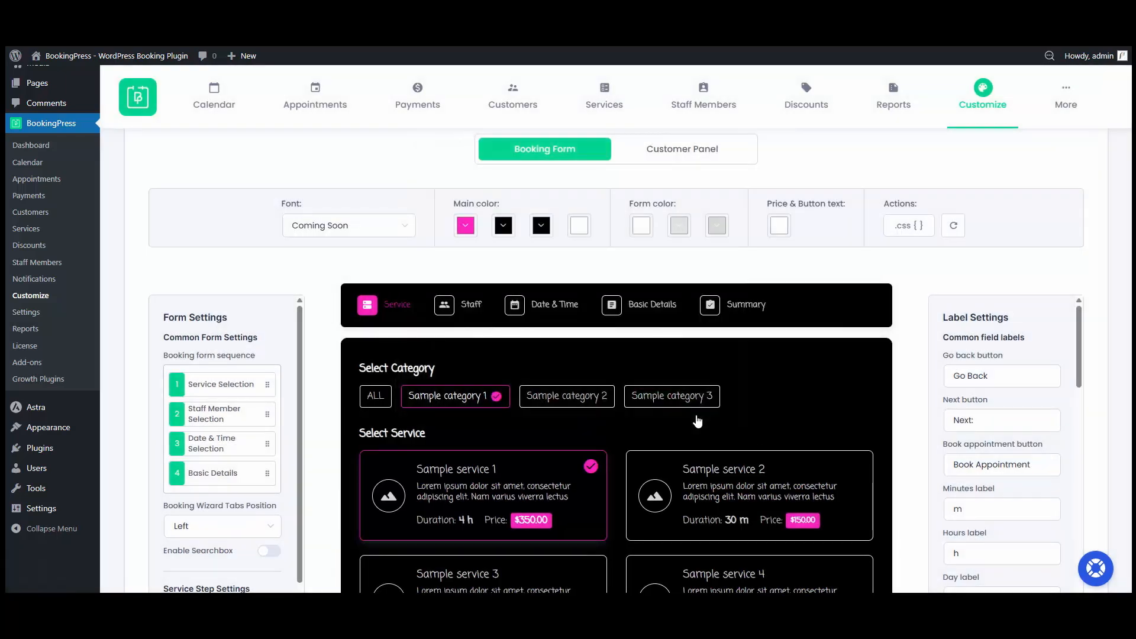
Step: Reorder the booking form sequence to Basic Details, Staff Member Selection, Service Selection, Date & Time Selection
{"action": "scroll", "coordinate": [664, 397], "scroll_direction": "down", "scroll_amount": 1}
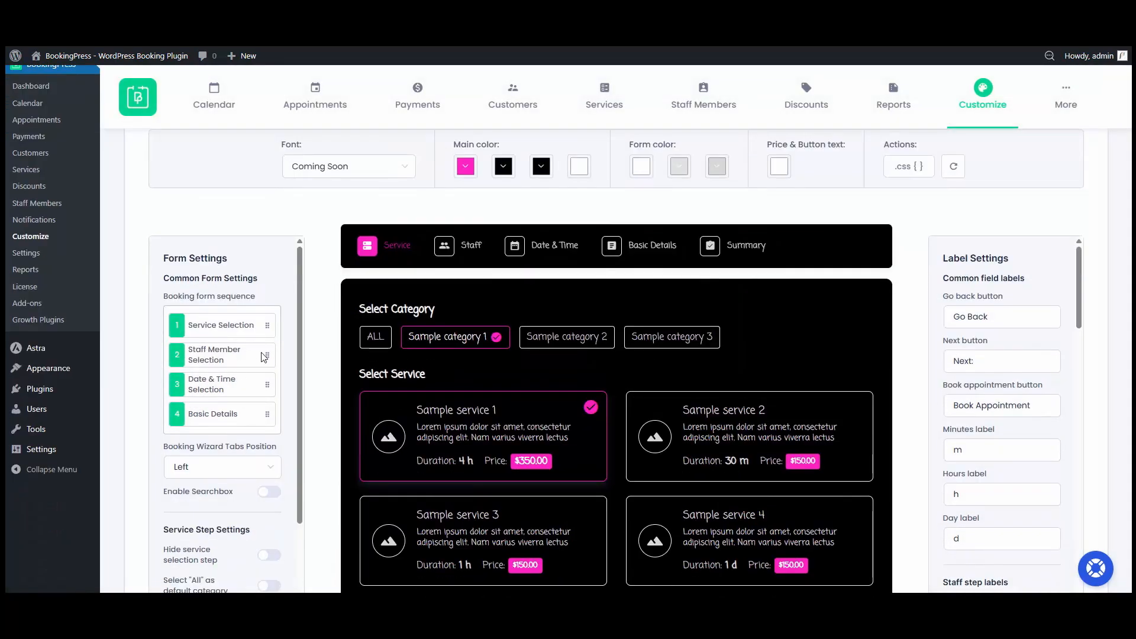
{"action": "mouse_move", "coordinate": [268, 358]}
{"action": "left_mouse_down"}
{"action": "mouse_move", "coordinate": [268, 325]}
{"action": "mouse_move", "coordinate": [269, 385]}
{"action": "mouse_move", "coordinate": [273, 325]}
{"action": "mouse_move", "coordinate": [273, 337]}
{"action": "left_mouse_up"}
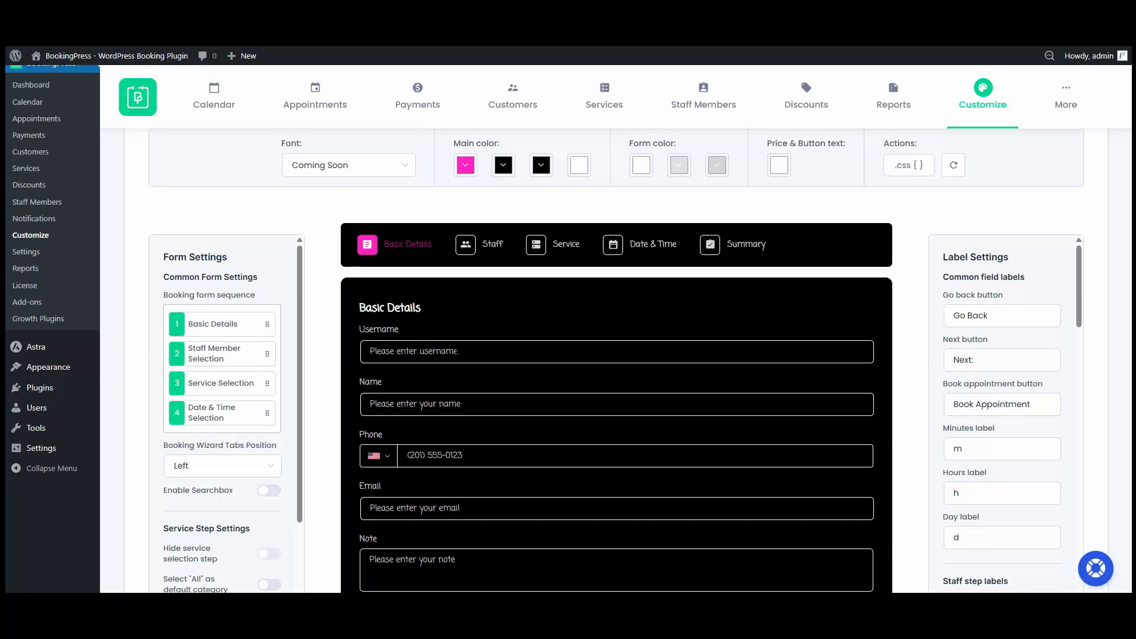
Step: Choose Left as the booking wizard tabs position
{"action": "scroll", "coordinate": [270, 373], "scroll_direction": "down", "scroll_amount": 2}
{"action": "left_click", "coordinate": [267, 352]}
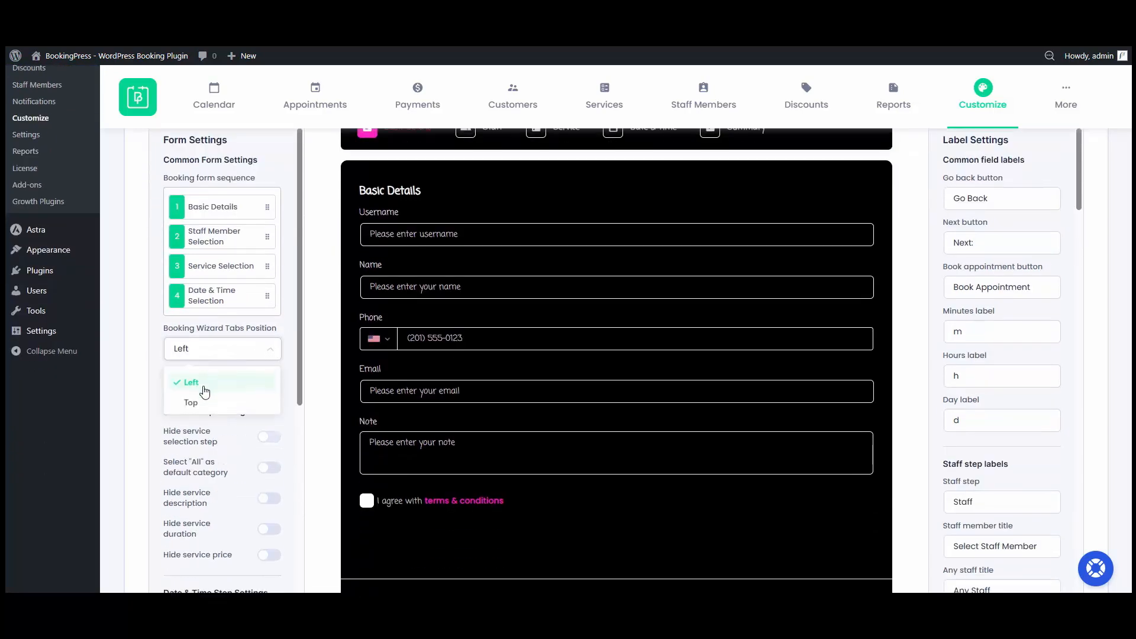
{"action": "left_click", "coordinate": [210, 382]}
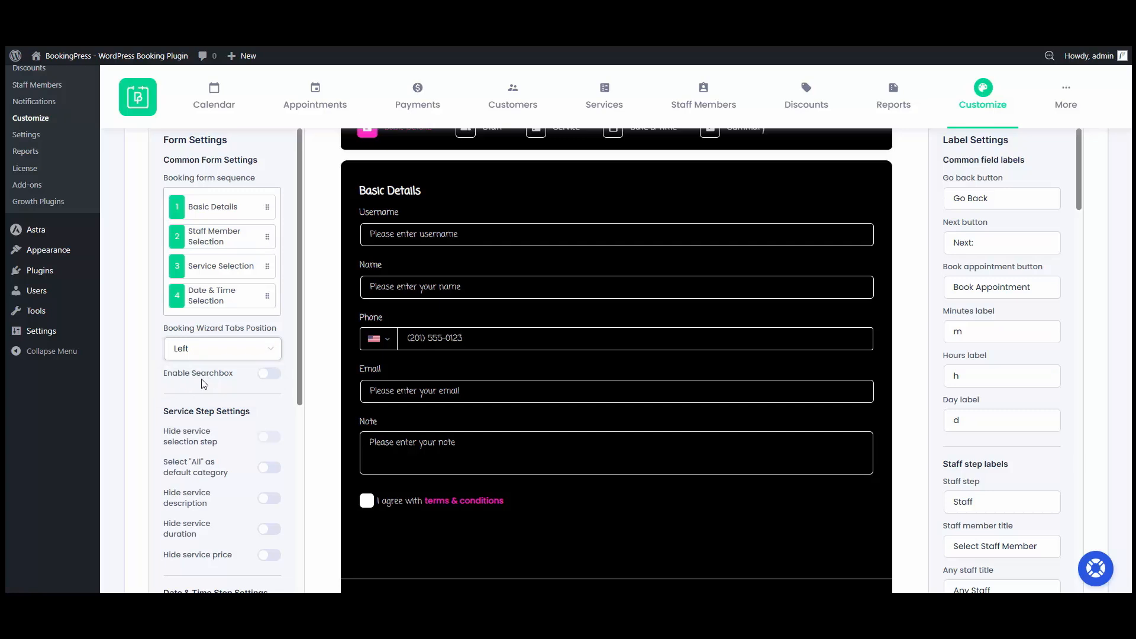
Step: Reorder the booking form sequence so Service Selection comes first, followed by Basic Details, and enable the searchbox
{"action": "left_click_drag", "start_coordinate": [234, 271], "coordinate": [233, 207]}
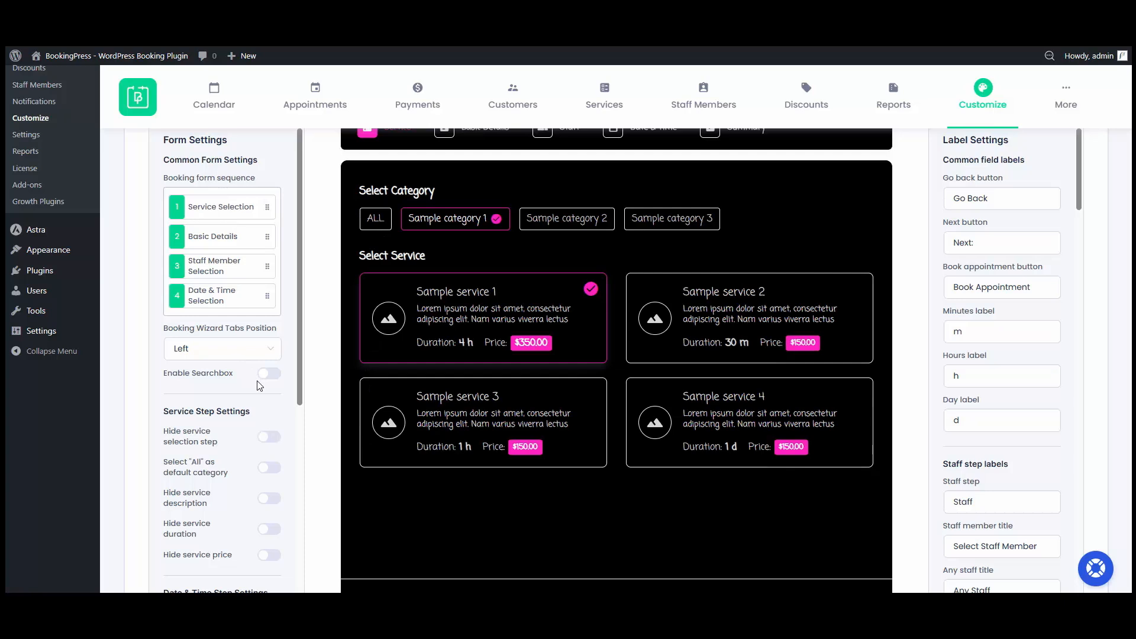
{"action": "left_click", "coordinate": [272, 374]}
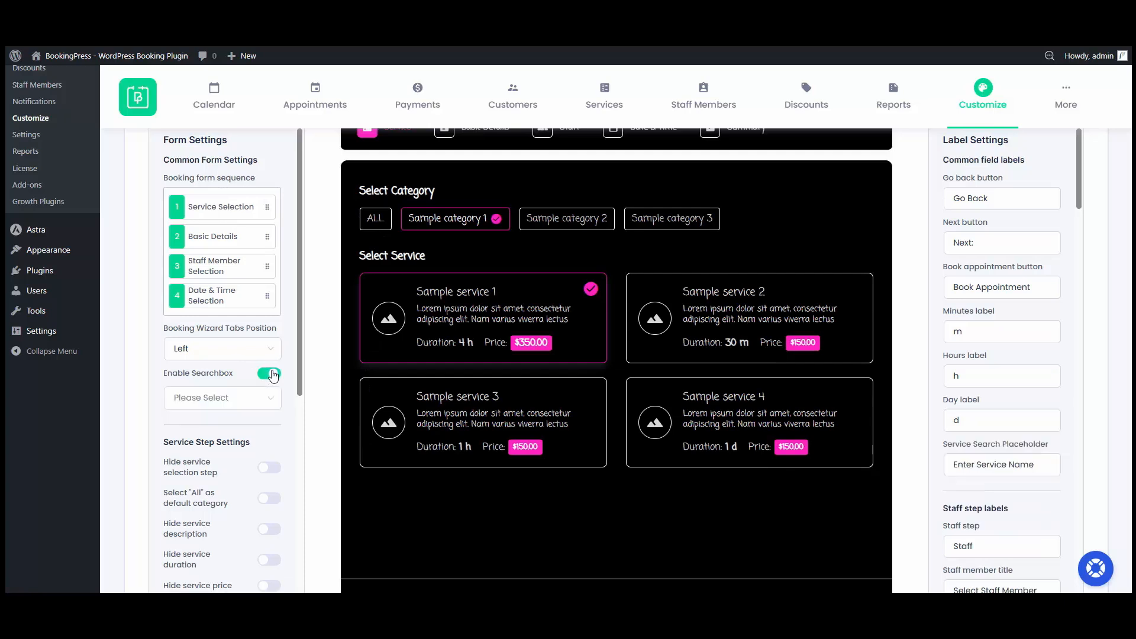
Step: Try the Service Step and Staff Member Step options for the searchbox, and turn the searchbox off
{"action": "left_click", "coordinate": [239, 398]}
{"action": "left_click", "coordinate": [215, 436]}
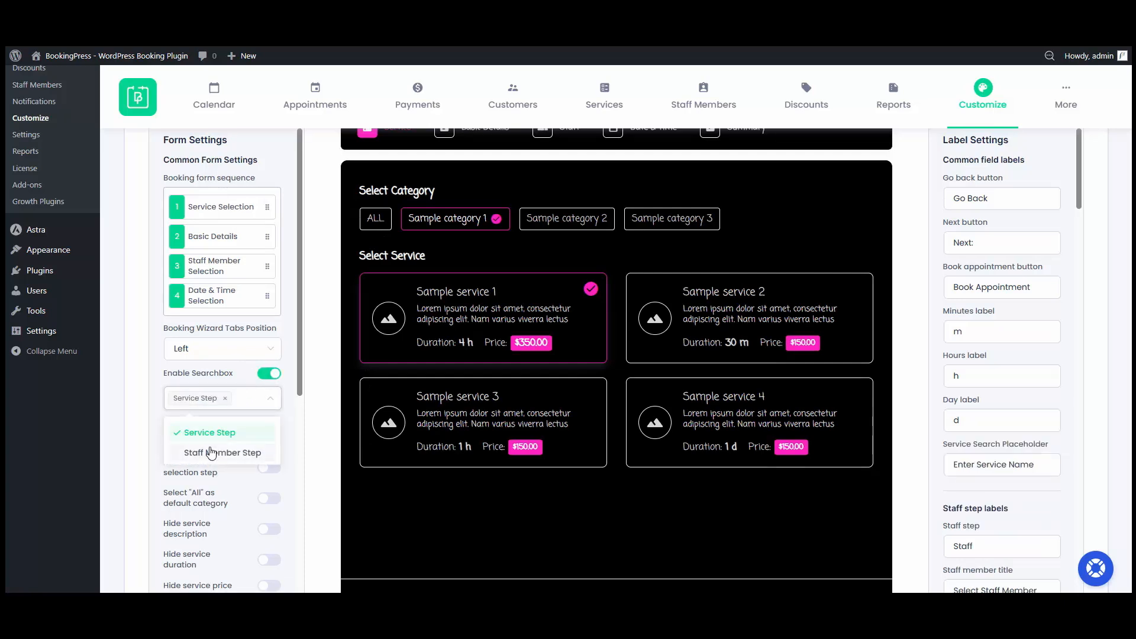
{"action": "left_click", "coordinate": [217, 453]}
{"action": "left_click", "coordinate": [218, 437]}
{"action": "left_click", "coordinate": [214, 456]}
{"action": "left_click", "coordinate": [272, 375]}
Step: Try hiding the service selection step in the booking form, and restore it
{"action": "scroll", "coordinate": [168, 379], "scroll_direction": "down", "scroll_amount": 1}
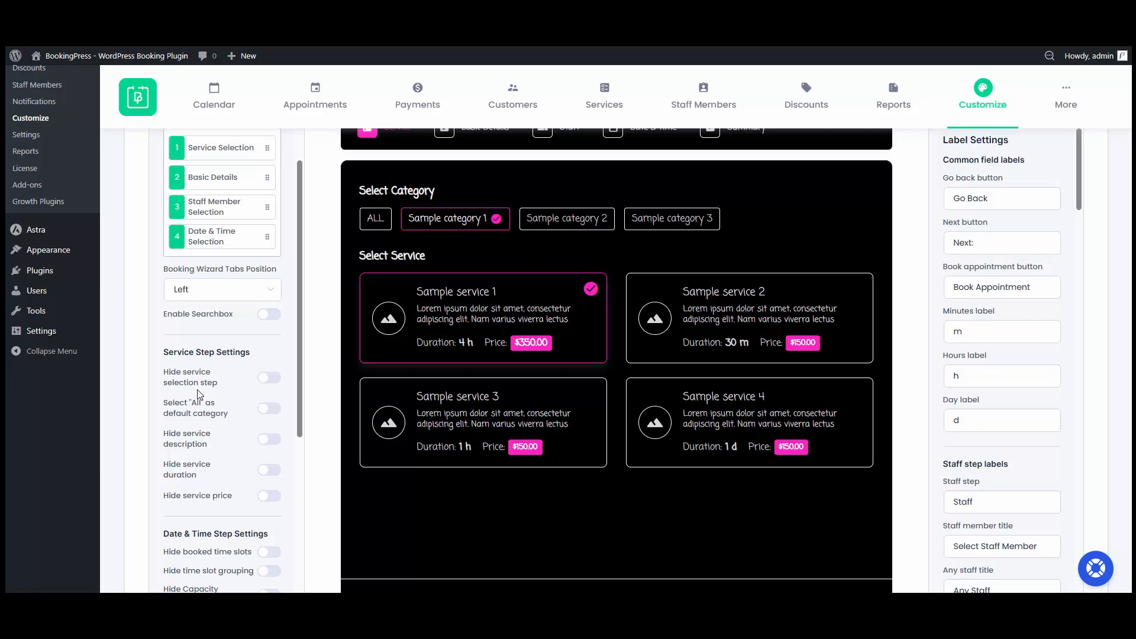
{"action": "left_click", "coordinate": [268, 378]}
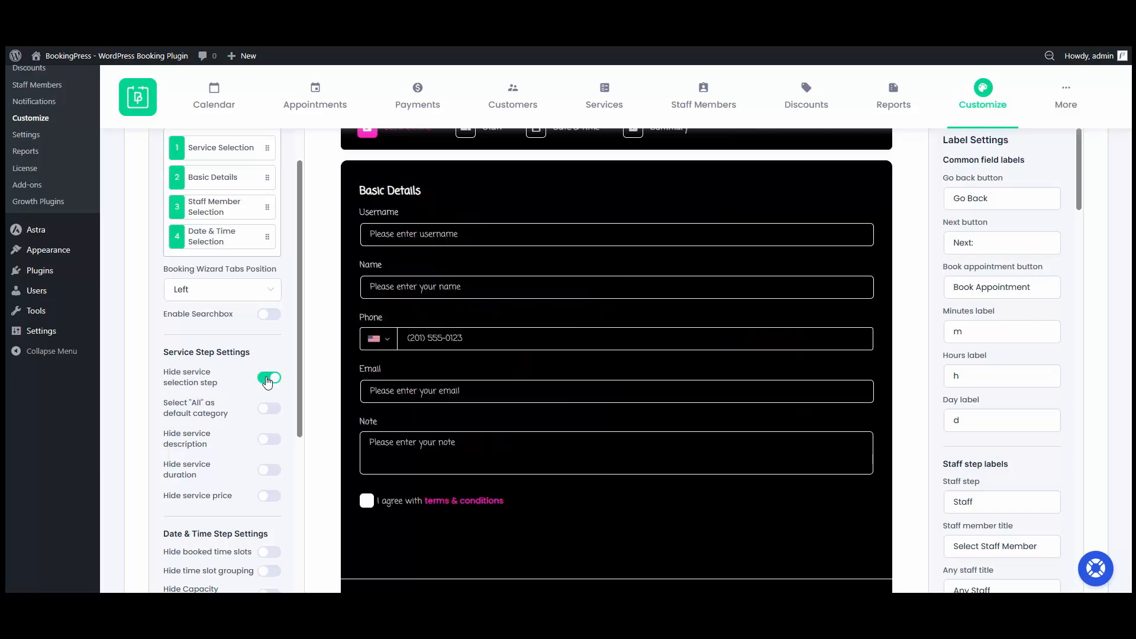
{"action": "left_click", "coordinate": [268, 379]}
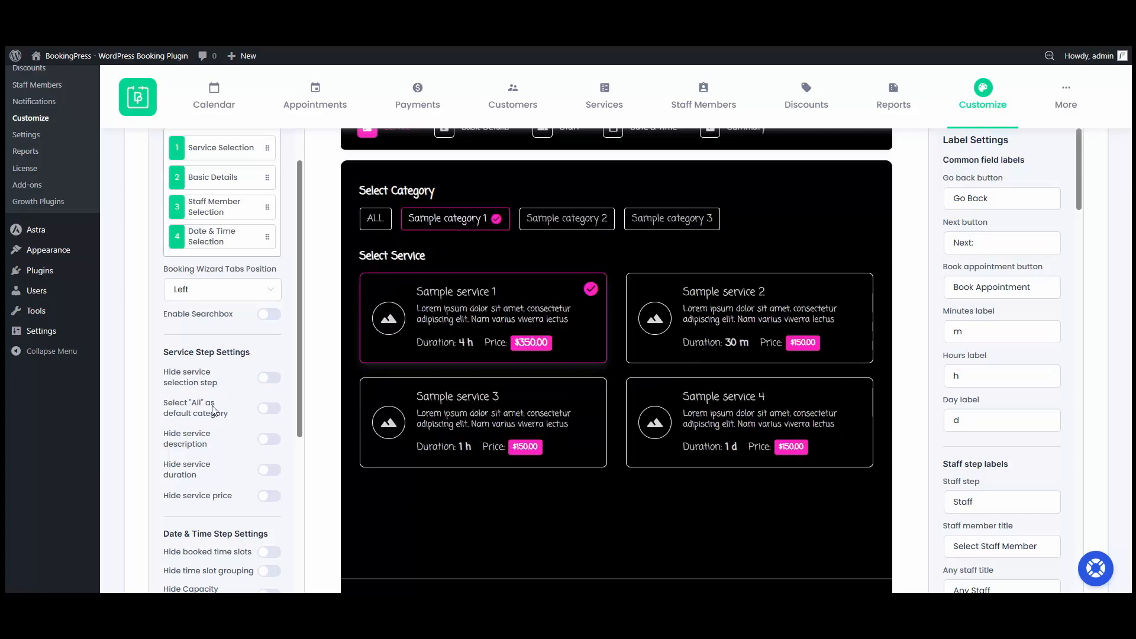
Step: Try hiding the service description, service duration and service price one at a time, restoring each
{"action": "left_click", "coordinate": [269, 439]}
{"action": "left_click", "coordinate": [272, 442]}
{"action": "left_click", "coordinate": [264, 472]}
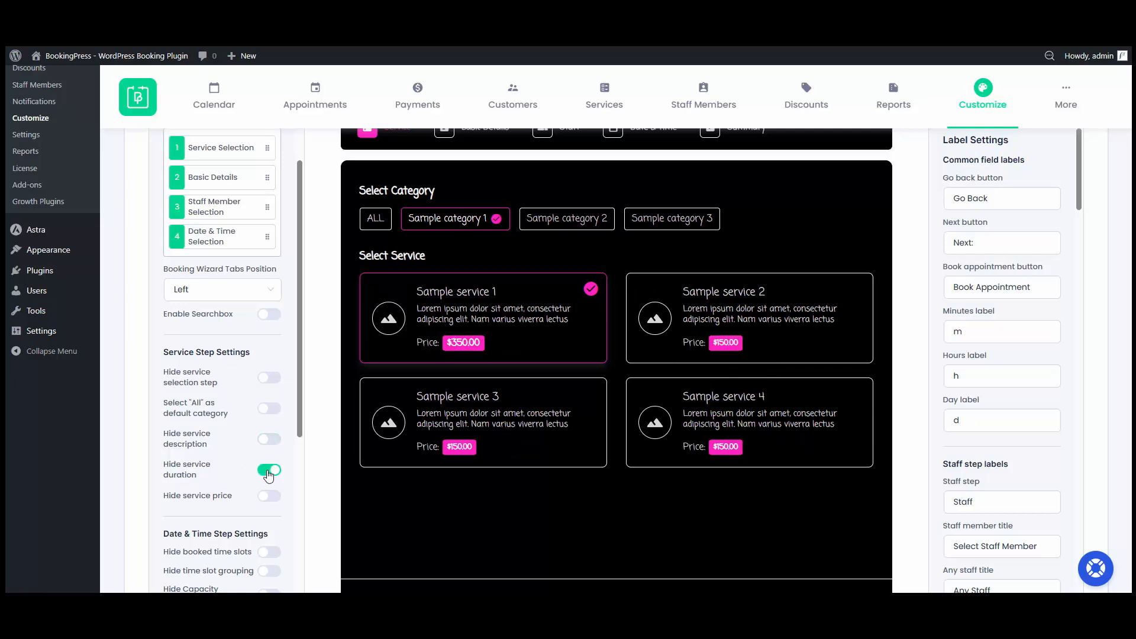
{"action": "left_click", "coordinate": [268, 474]}
{"action": "left_click", "coordinate": [268, 496]}
{"action": "left_click", "coordinate": [267, 497]}
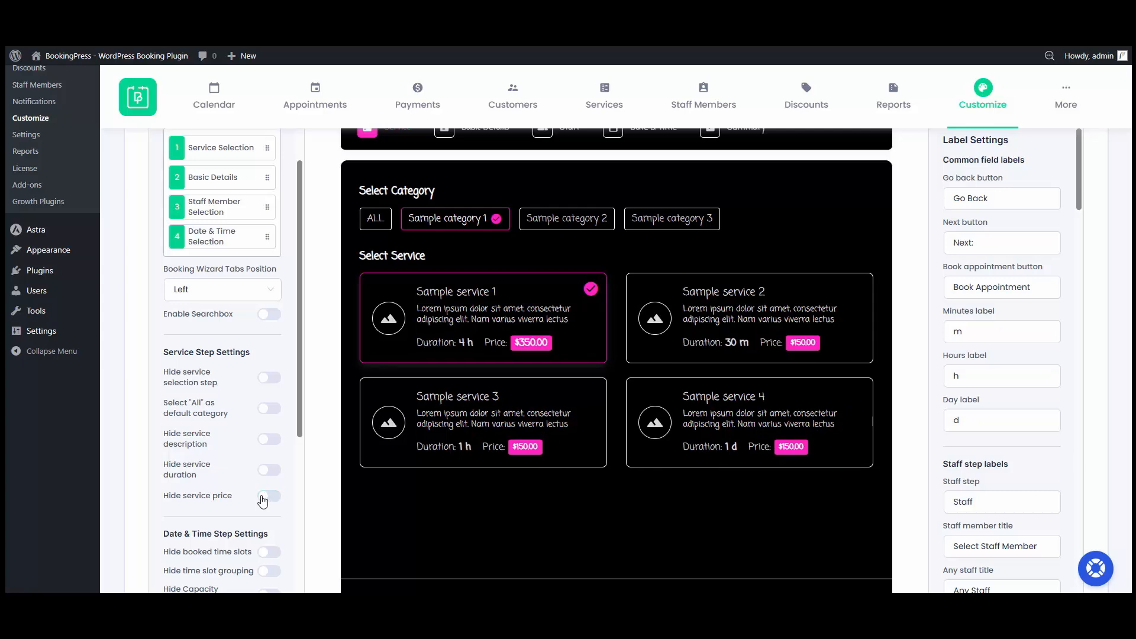
Step: Reorder the booking form sequence to Service Selection, Staff Member Selection, Date & Time Selection, Basic Details
{"action": "scroll", "coordinate": [246, 488], "scroll_direction": "down", "scroll_amount": 1}
{"action": "scroll", "coordinate": [237, 333], "scroll_direction": "up", "scroll_amount": 2}
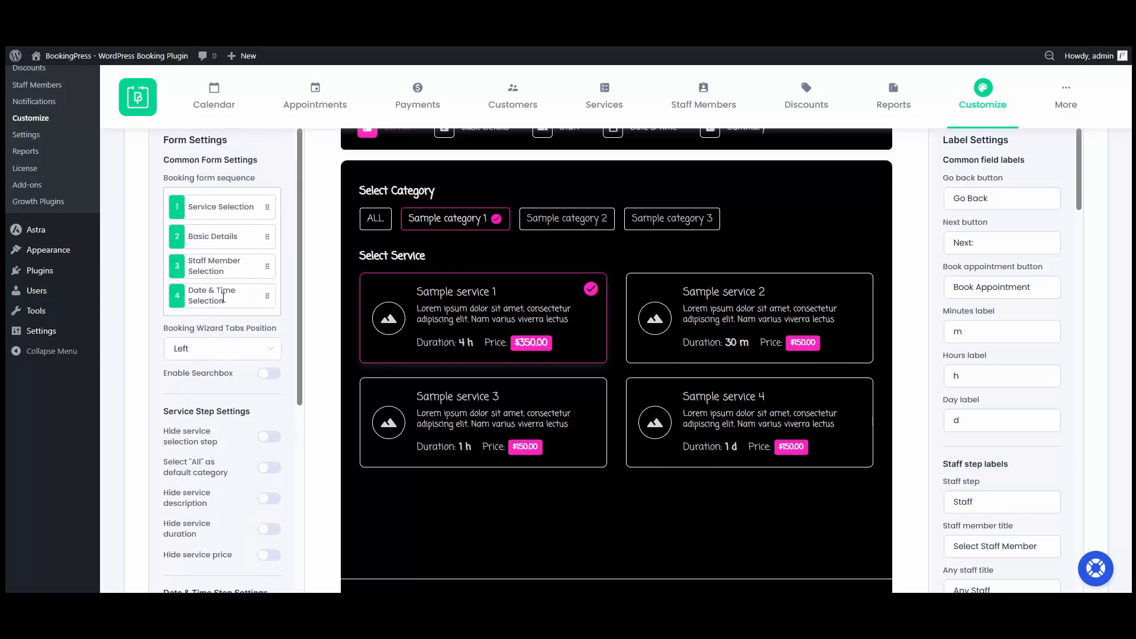
{"action": "left_click_drag", "start_coordinate": [228, 289], "coordinate": [270, 248]}
{"action": "left_click_drag", "start_coordinate": [269, 301], "coordinate": [267, 261]}
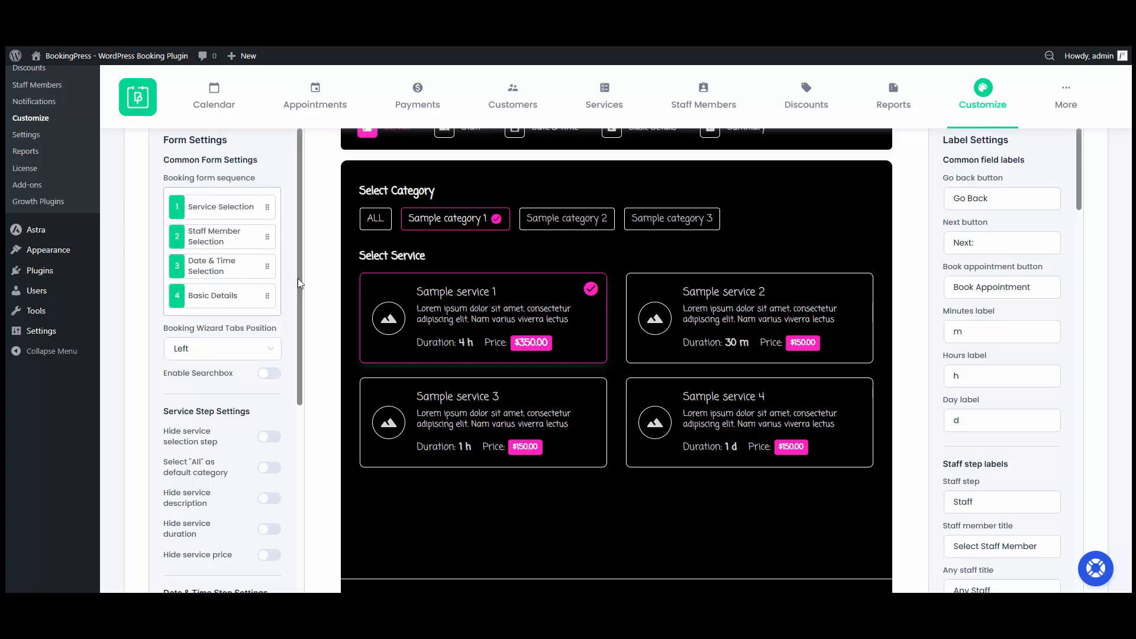
Step: Preview the Date & Time step and try hiding its time slot grouping, restoring it
{"action": "scroll", "coordinate": [297, 278], "scroll_direction": "up", "scroll_amount": 2}
{"action": "left_click", "coordinate": [524, 245]}
{"action": "scroll", "coordinate": [220, 336], "scroll_direction": "down", "scroll_amount": 3}
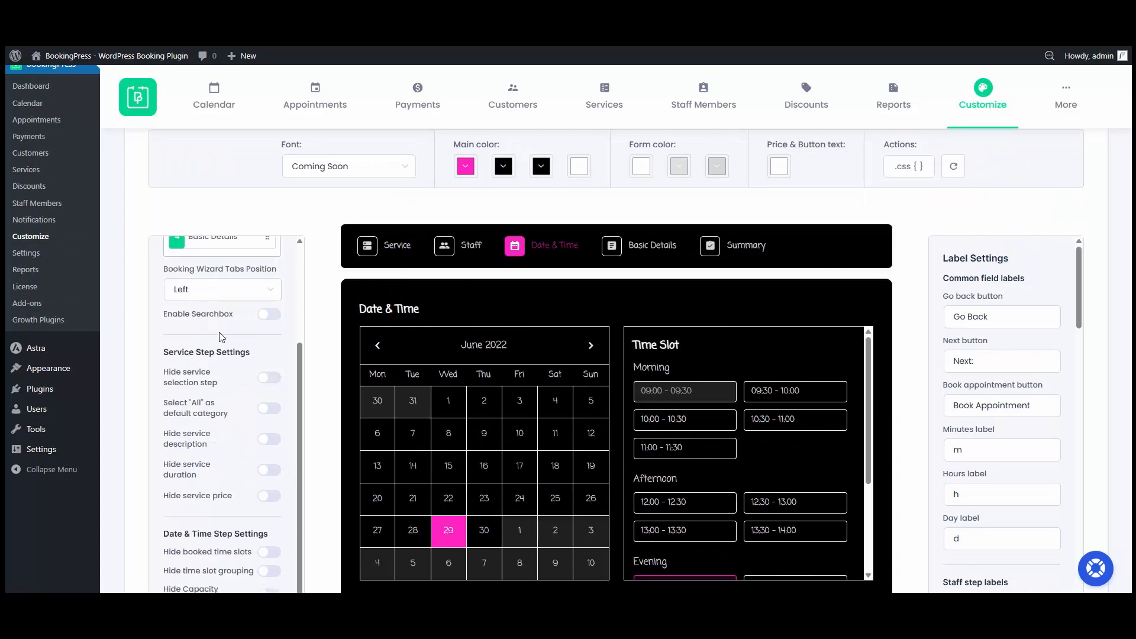
{"action": "scroll", "coordinate": [239, 384], "scroll_direction": "down", "scroll_amount": 1}
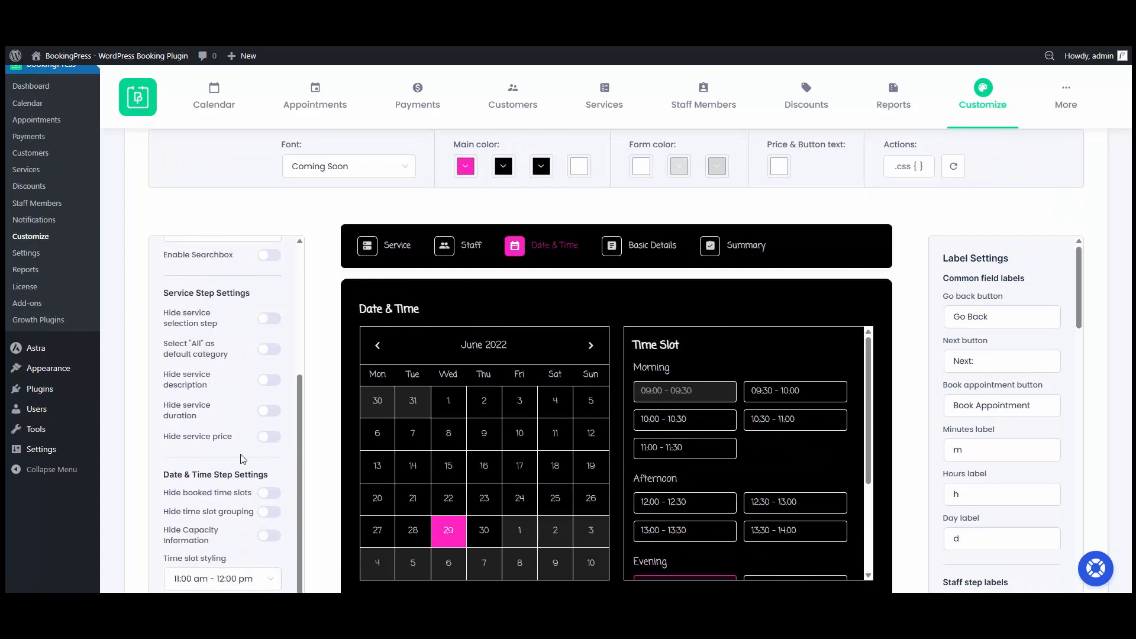
{"action": "left_click", "coordinate": [271, 510]}
{"action": "left_click", "coordinate": [271, 510]}
Step: Set the time slot styling of the Date & Time step to 11:00 - 12:00
{"action": "scroll", "coordinate": [251, 460], "scroll_direction": "down", "scroll_amount": 1}
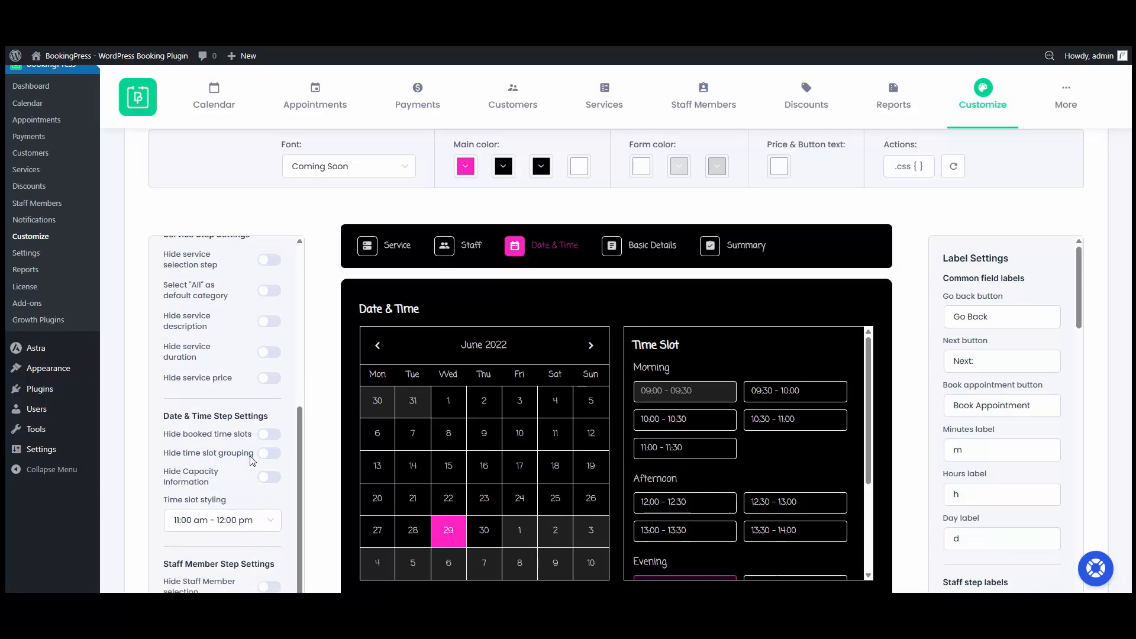
{"action": "scroll", "coordinate": [271, 484], "scroll_direction": "down", "scroll_amount": 1}
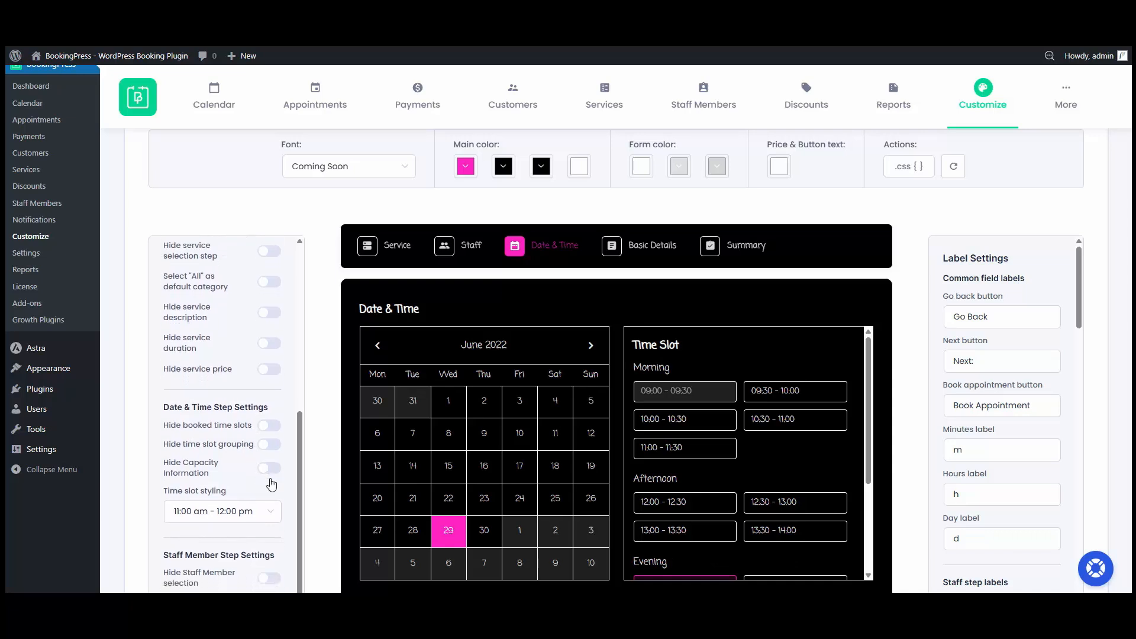
{"action": "left_click", "coordinate": [234, 460]}
{"action": "left_click", "coordinate": [220, 329]}
{"action": "left_click", "coordinate": [222, 468]}
{"action": "left_click", "coordinate": [222, 367]}
Step: Try hiding the staff member selection in the booking form, and restore it
{"action": "scroll", "coordinate": [197, 438], "scroll_direction": "down", "scroll_amount": 1}
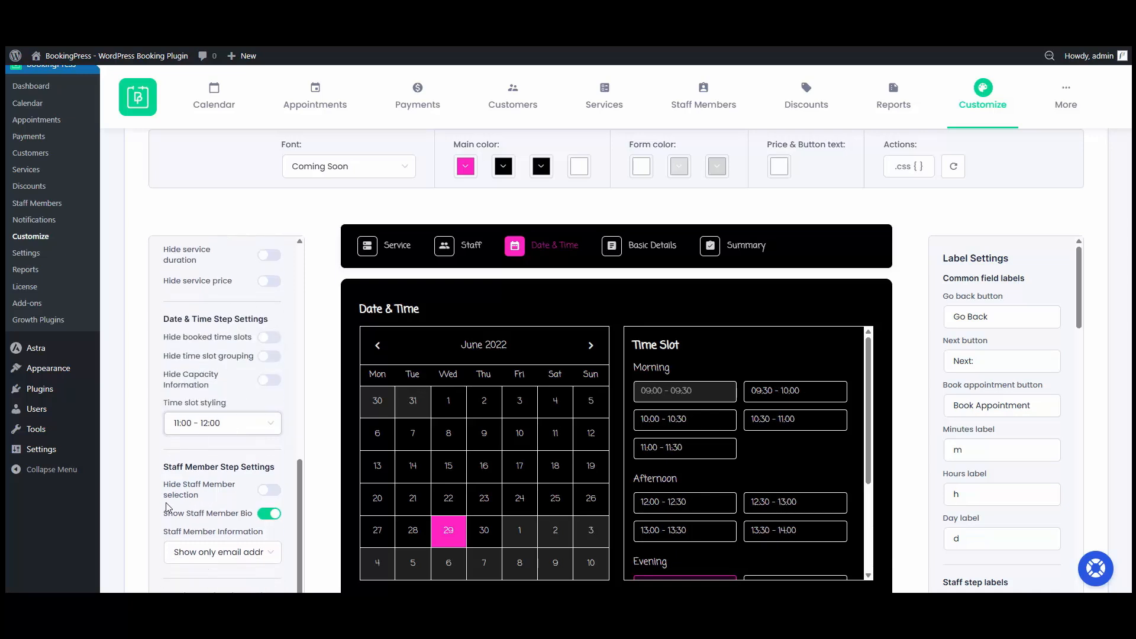
{"action": "left_click", "coordinate": [268, 491]}
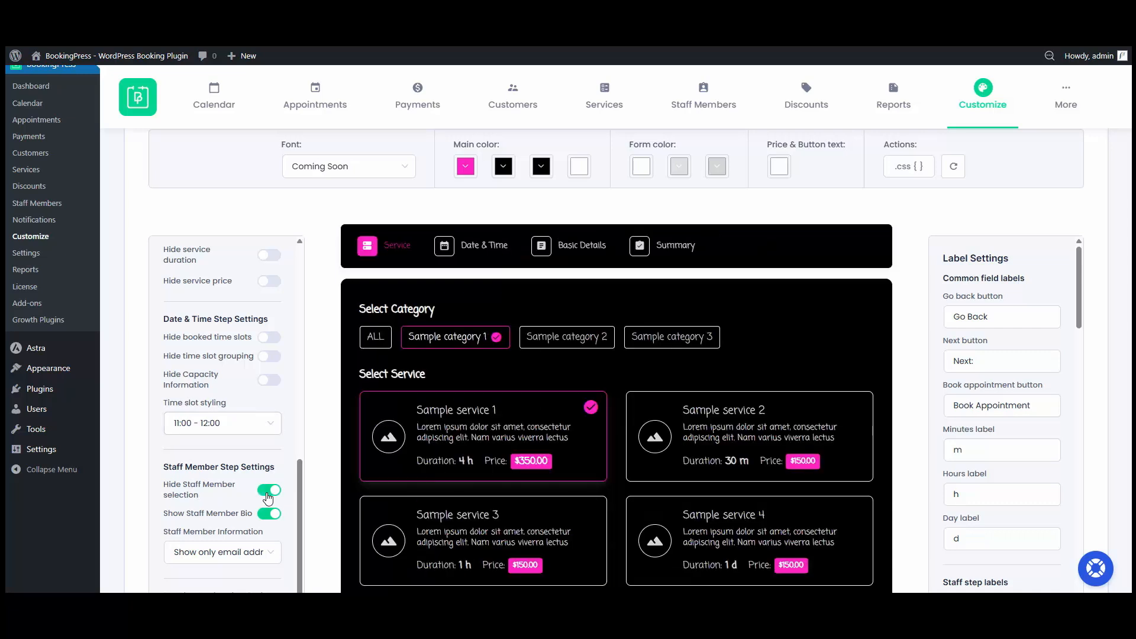
{"action": "left_click", "coordinate": [268, 492]}
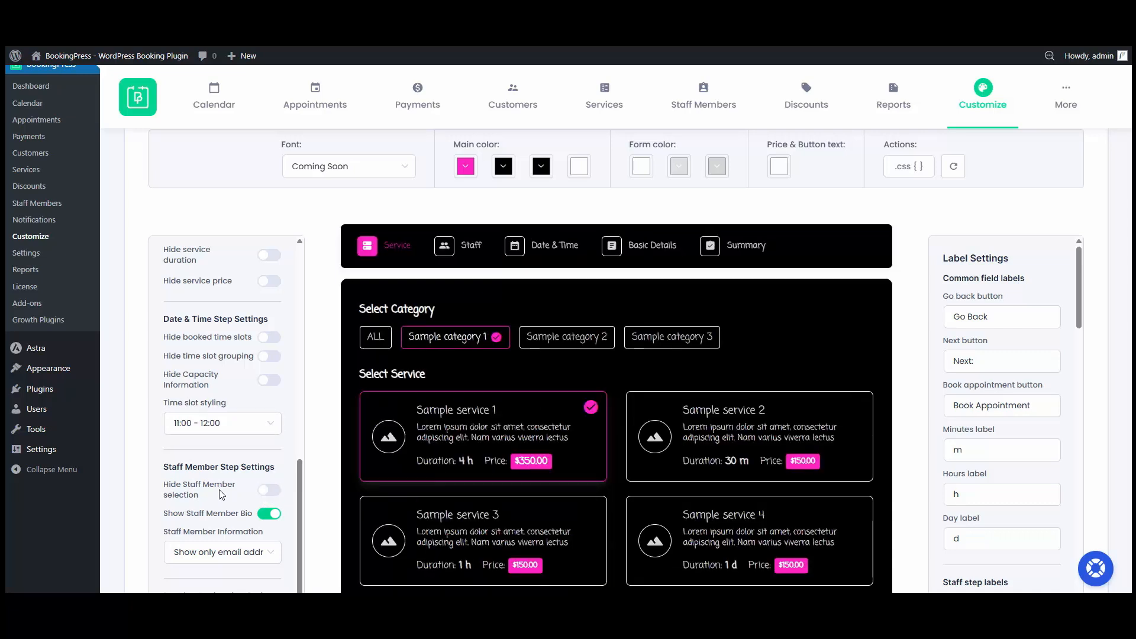
Step: Preview the Staff step and check the information shown on the first staff member's card
{"action": "scroll", "coordinate": [220, 494], "scroll_direction": "down", "scroll_amount": 1}
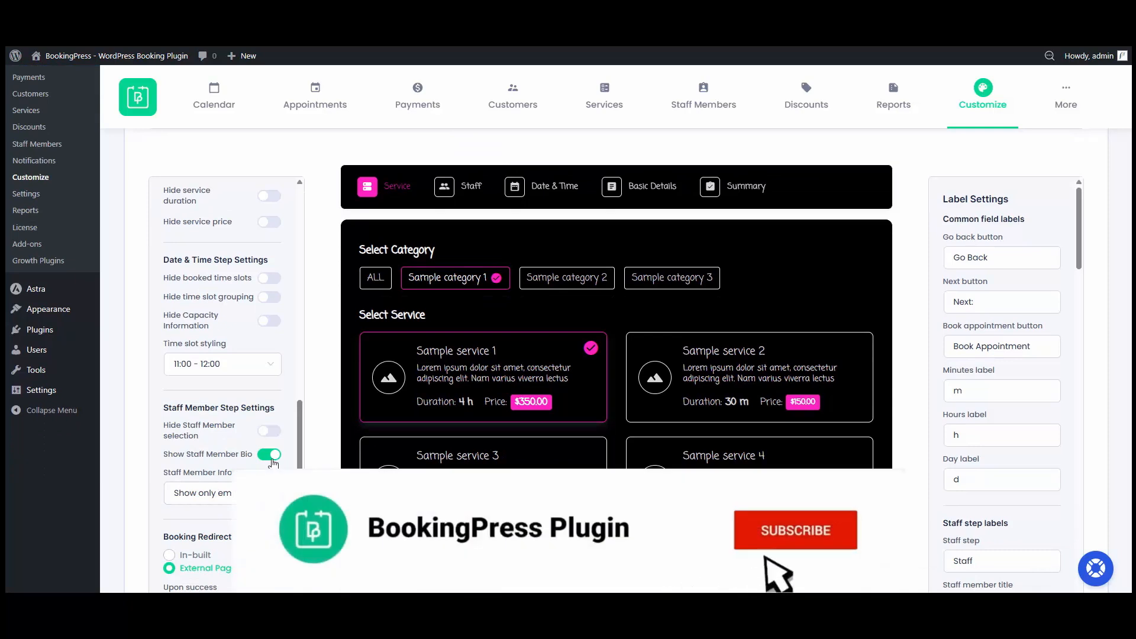
{"action": "left_click", "coordinate": [469, 189]}
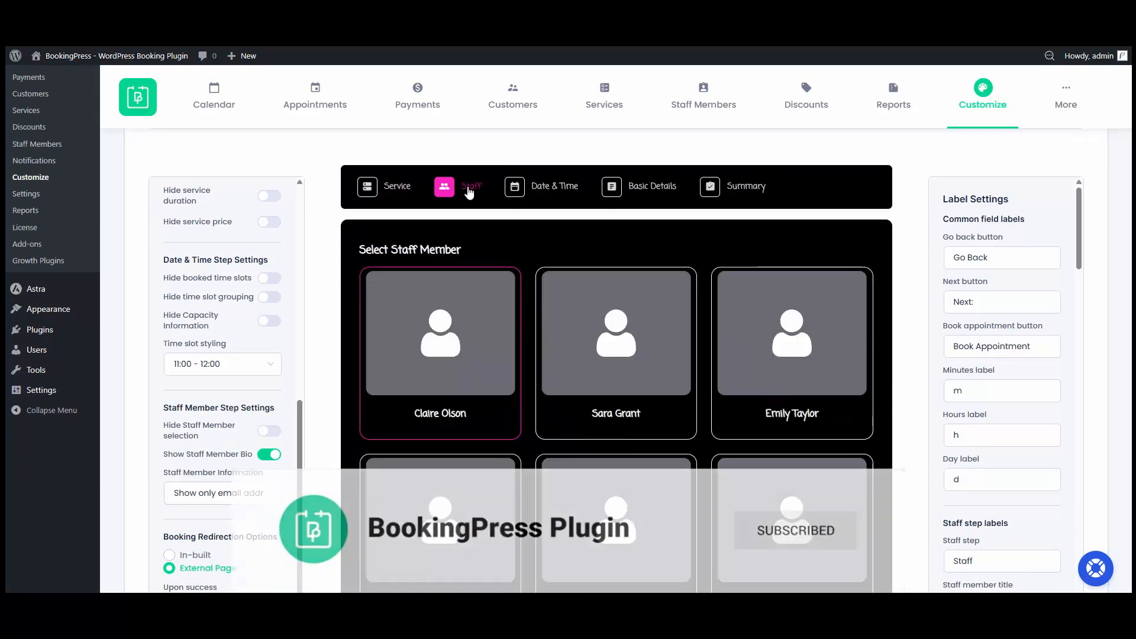
{"action": "left_click", "coordinate": [406, 364]}
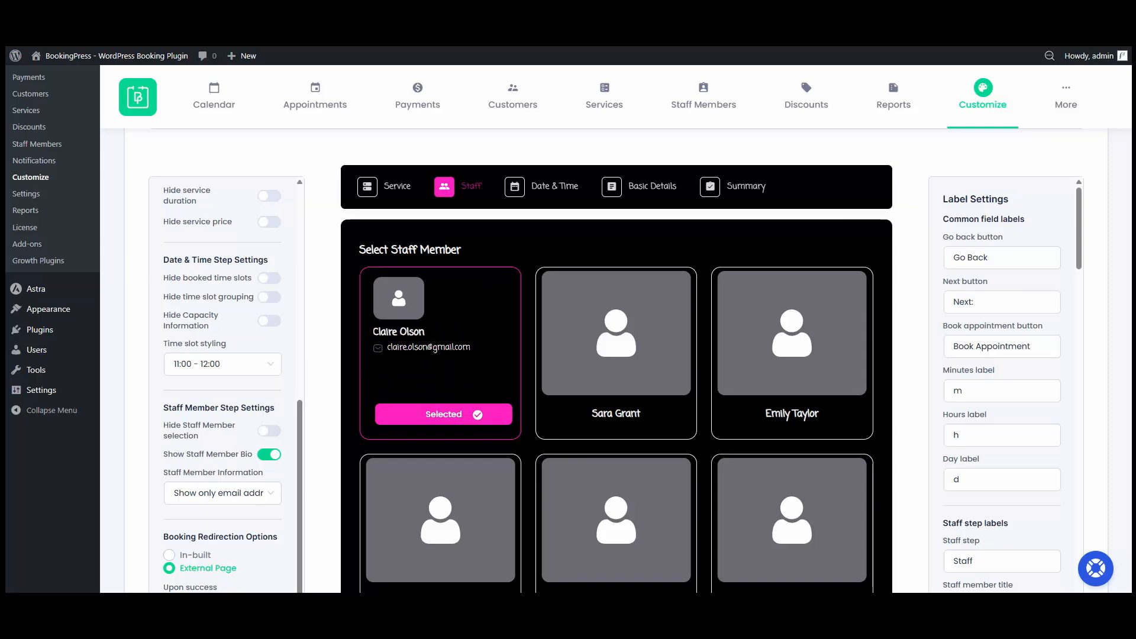
Step: Review the available Staff Member Information display options without changing the selection
{"action": "scroll", "coordinate": [266, 426], "scroll_direction": "down", "scroll_amount": 1}
{"action": "left_click", "coordinate": [242, 435]}
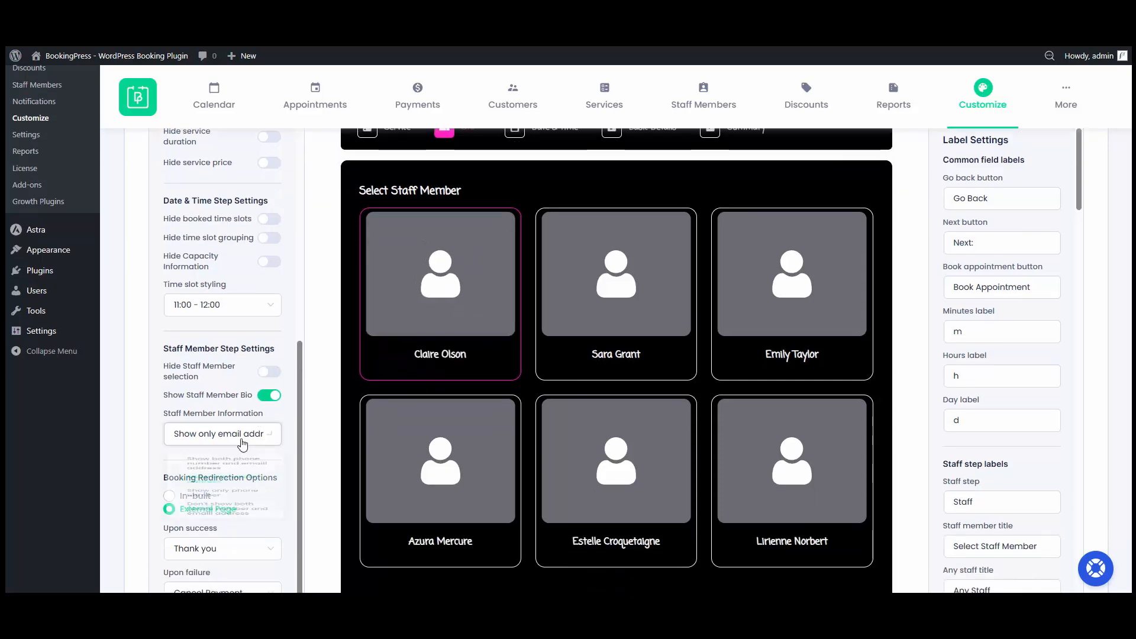
{"action": "scroll", "coordinate": [231, 484], "scroll_direction": "down", "scroll_amount": 1}
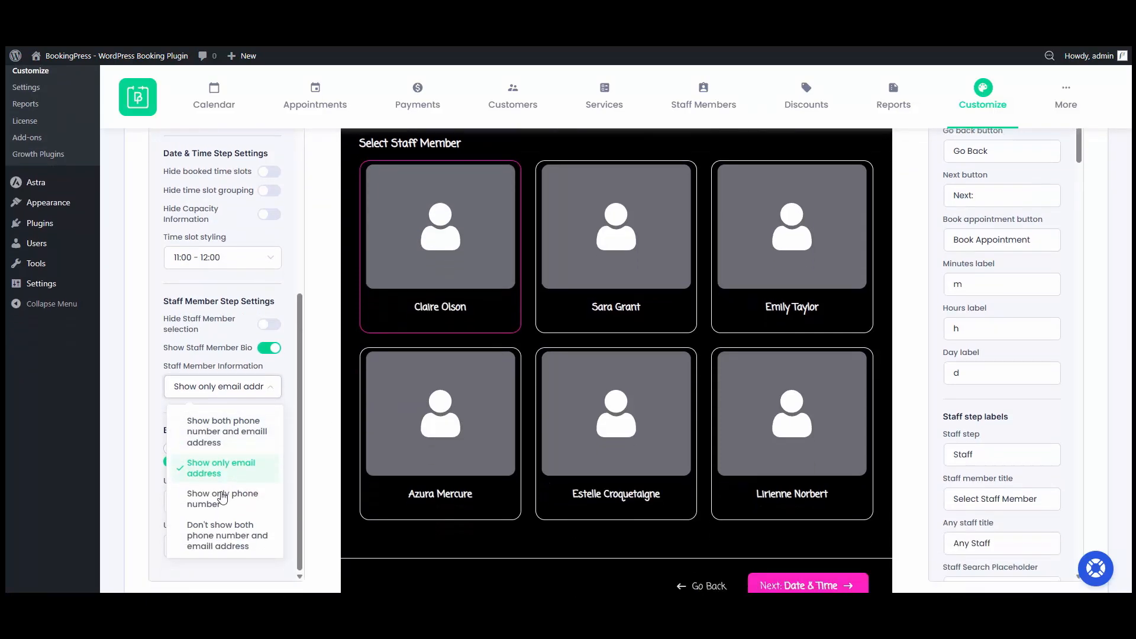
{"action": "left_click", "coordinate": [294, 359]}
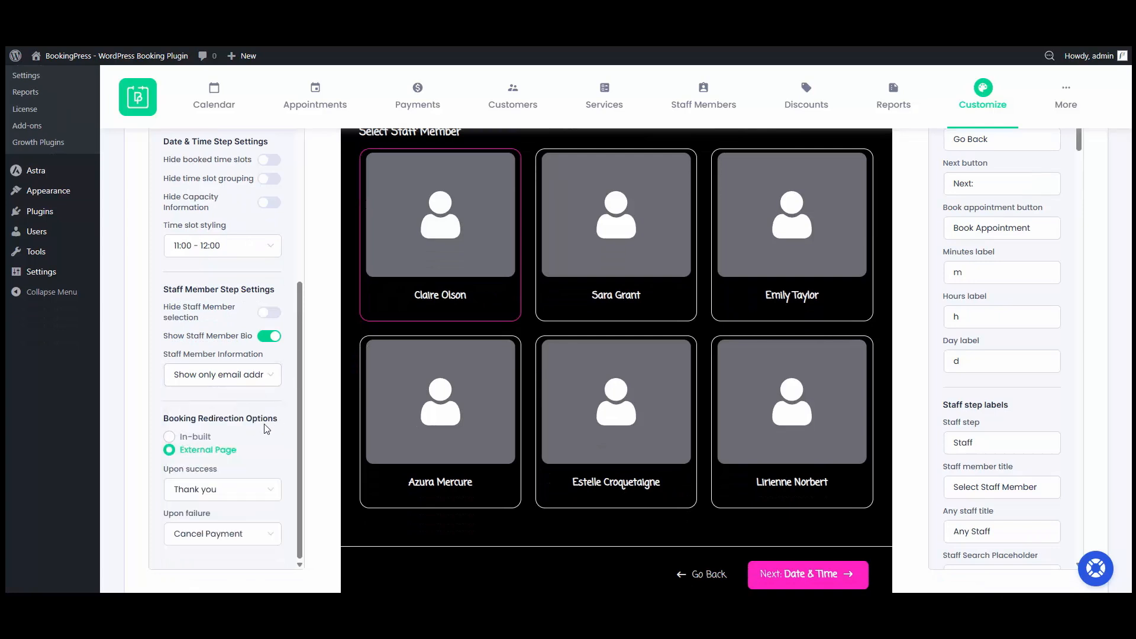
Step: Review the external redirection pages available upon booking success and upon failure
{"action": "left_click", "coordinate": [219, 490]}
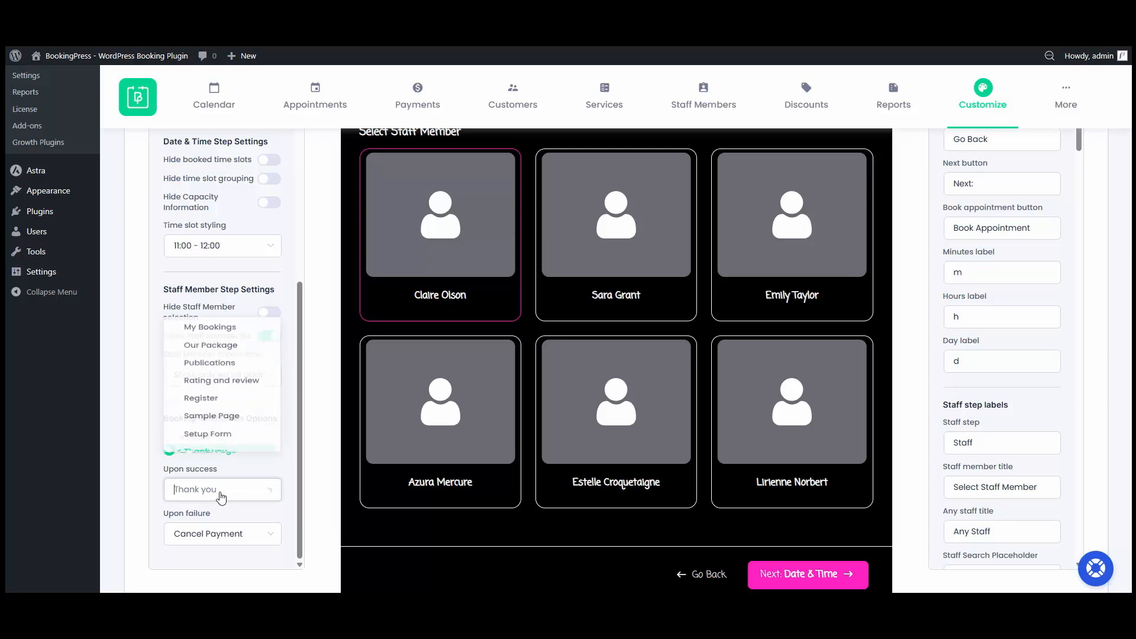
{"action": "left_click", "coordinate": [240, 497]}
{"action": "left_click", "coordinate": [226, 532]}
{"action": "left_click", "coordinate": [235, 529]}
Step: Try In-built booking redirection, view its thank you and failed payment messages, and return to External Page
{"action": "left_click", "coordinate": [185, 439]}
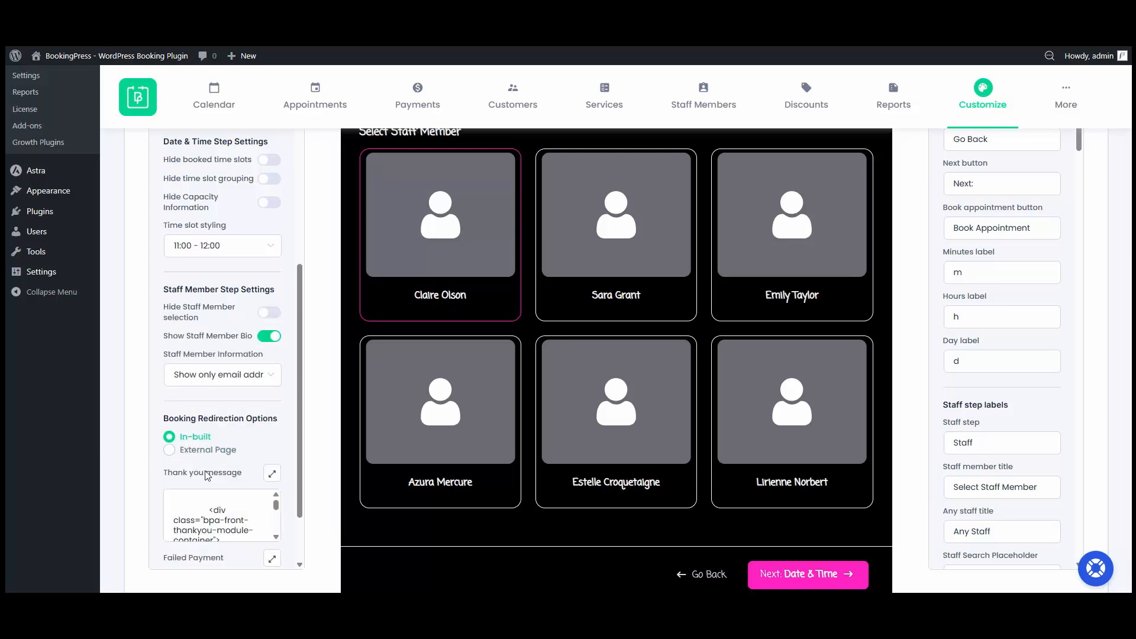
{"action": "scroll", "coordinate": [183, 500], "scroll_direction": "down", "scroll_amount": 2}
{"action": "scroll", "coordinate": [183, 500], "scroll_direction": "down", "scroll_amount": 2}
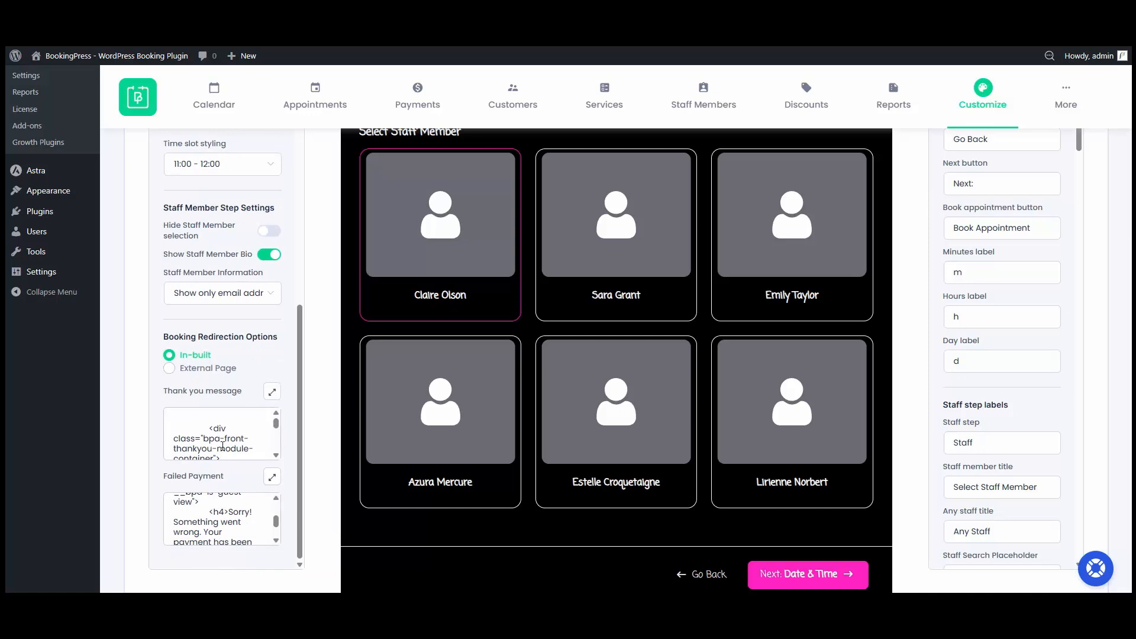
{"action": "left_click", "coordinate": [232, 374]}
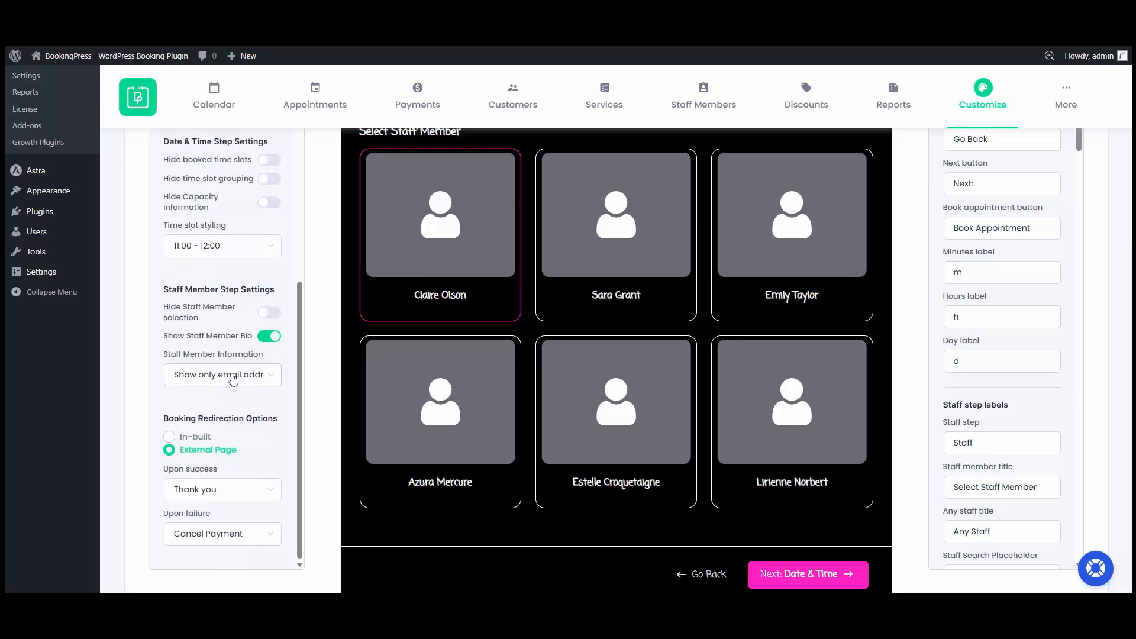
Step: Examine the label settings from the common field labels down to the coupon, payment and card placeholders
{"action": "scroll", "coordinate": [232, 379], "scroll_direction": "up", "scroll_amount": 5}
{"action": "scroll", "coordinate": [726, 388], "scroll_direction": "up", "scroll_amount": 5}
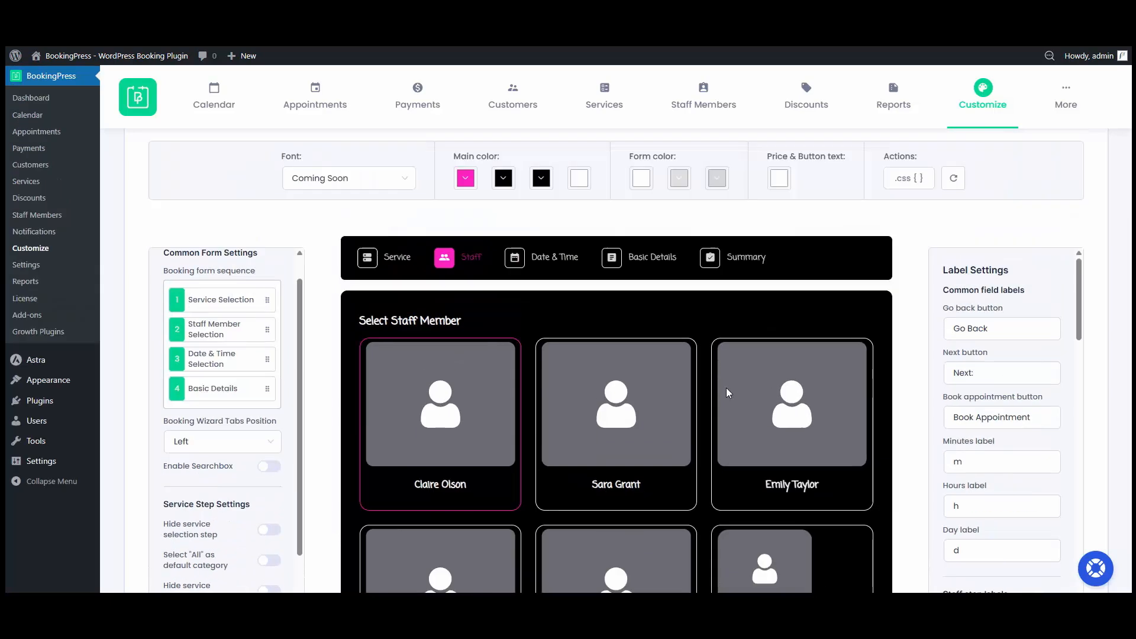
{"action": "scroll", "coordinate": [972, 331], "scroll_direction": "down", "scroll_amount": 1}
{"action": "scroll", "coordinate": [980, 376], "scroll_direction": "down", "scroll_amount": 10}
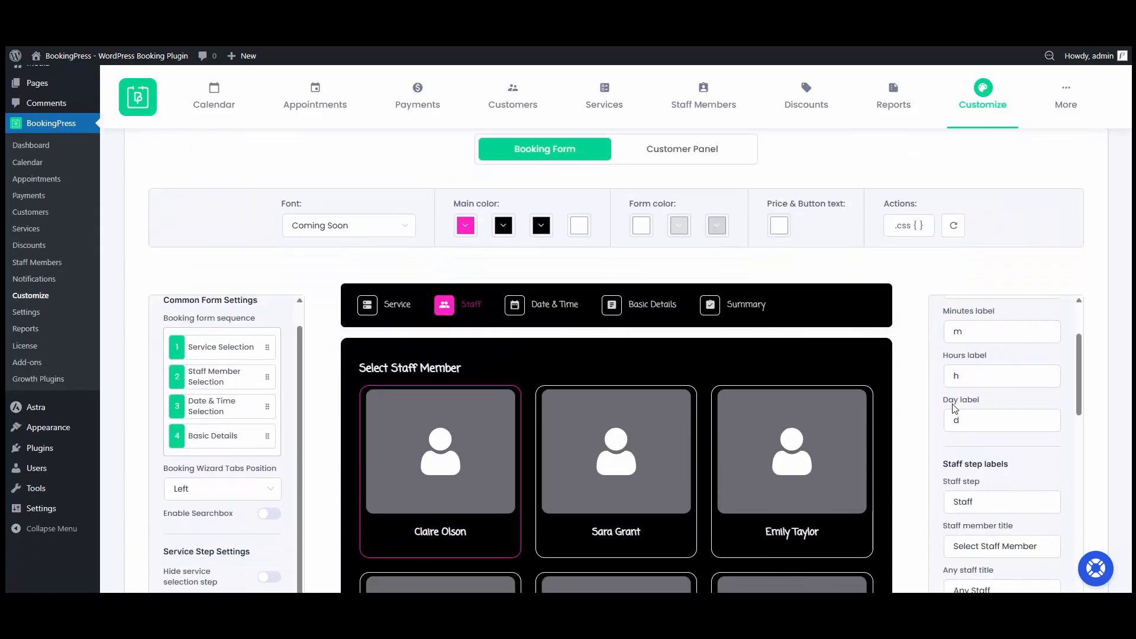
{"action": "scroll", "coordinate": [976, 475], "scroll_direction": "down", "scroll_amount": 3}
{"action": "scroll", "coordinate": [976, 475], "scroll_direction": "down", "scroll_amount": 20}
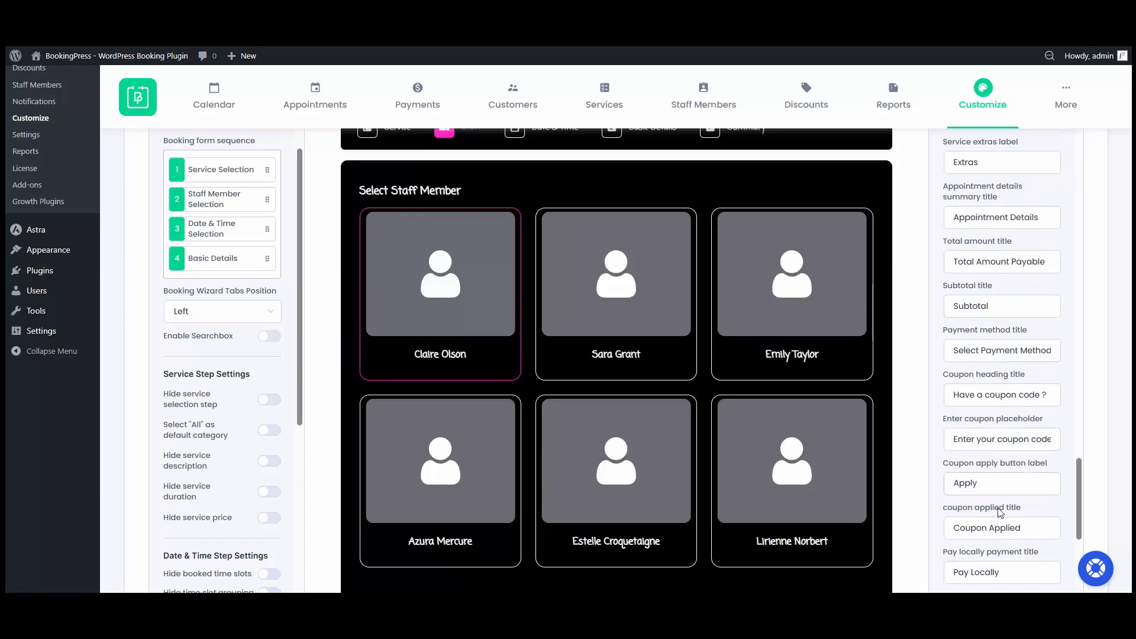
{"action": "scroll", "coordinate": [1000, 512], "scroll_direction": "down", "scroll_amount": 5}
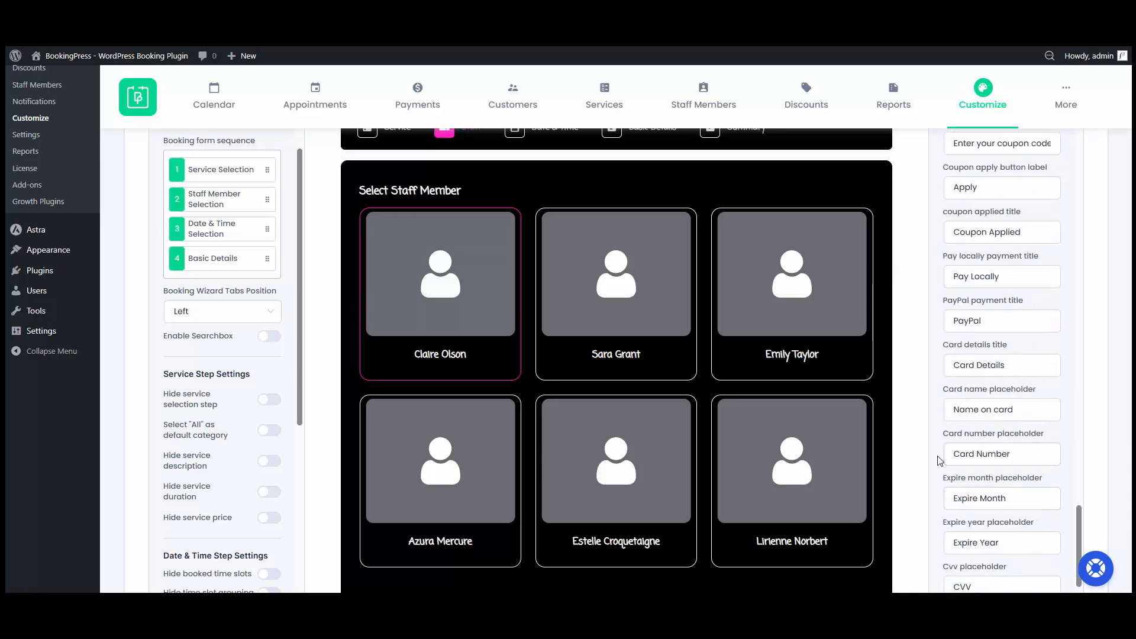
Step: Change the staff member title label to "Select Staff Members" and save the booking form customization
{"action": "scroll", "coordinate": [939, 460], "scroll_direction": "up", "scroll_amount": 20}
{"action": "scroll", "coordinate": [939, 460], "scroll_direction": "up", "scroll_amount": 5}
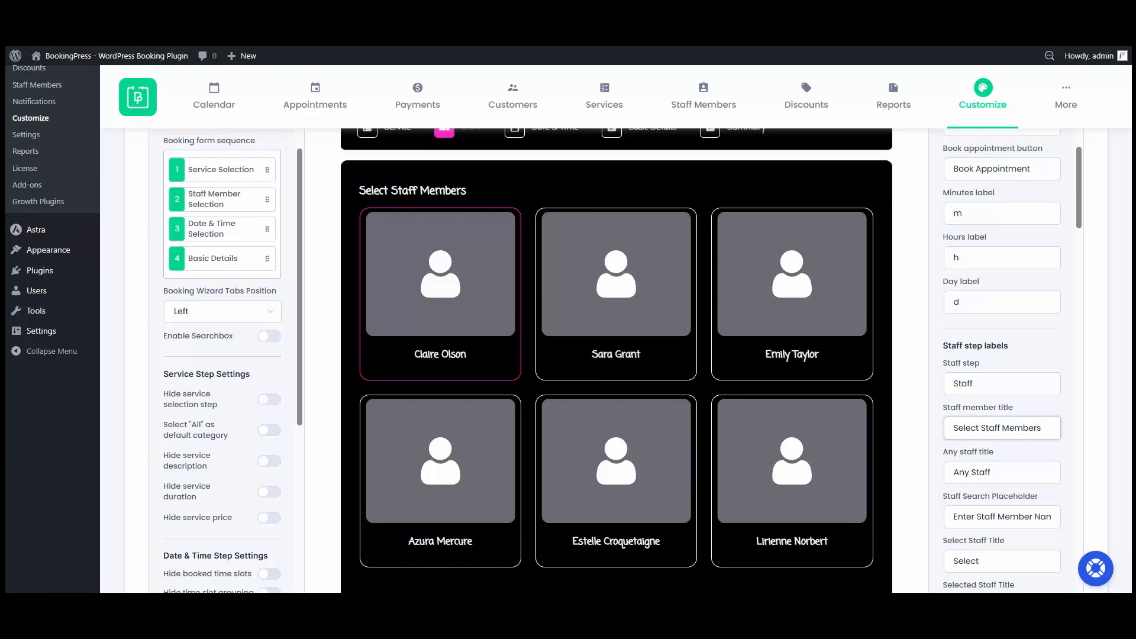
{"action": "scroll", "coordinate": [946, 476], "scroll_direction": "down", "scroll_amount": 3}
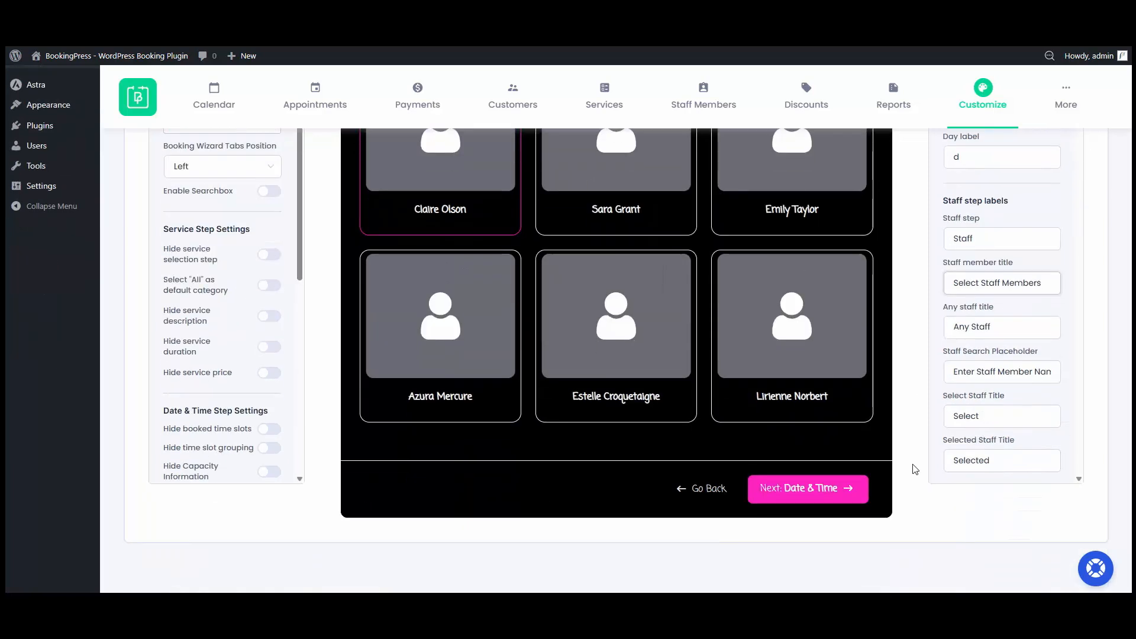
{"action": "scroll", "coordinate": [977, 450], "scroll_direction": "up", "scroll_amount": 10}
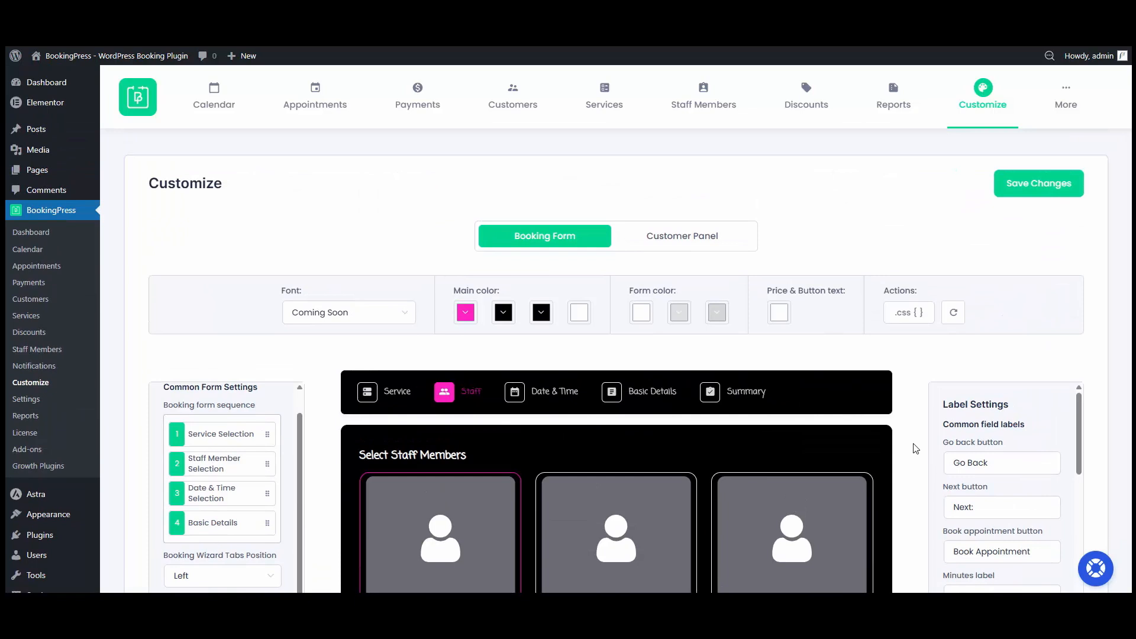
{"action": "left_click", "coordinate": [1043, 200]}
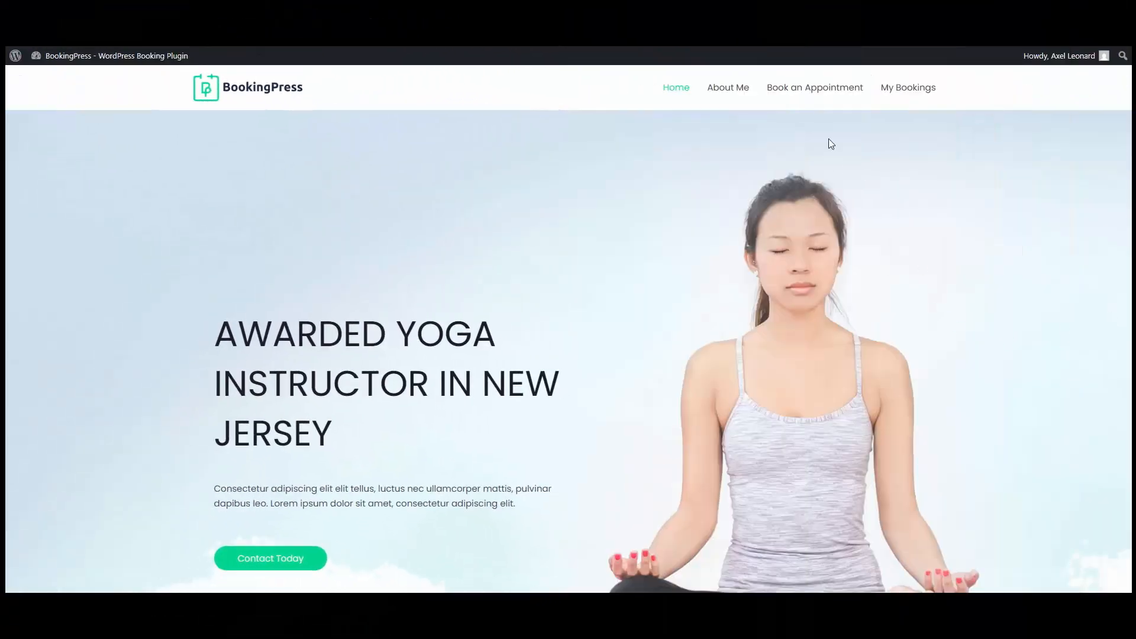
Step: View the customized booking form on the website's Book an Appointment page
{"action": "left_click", "coordinate": [812, 89]}
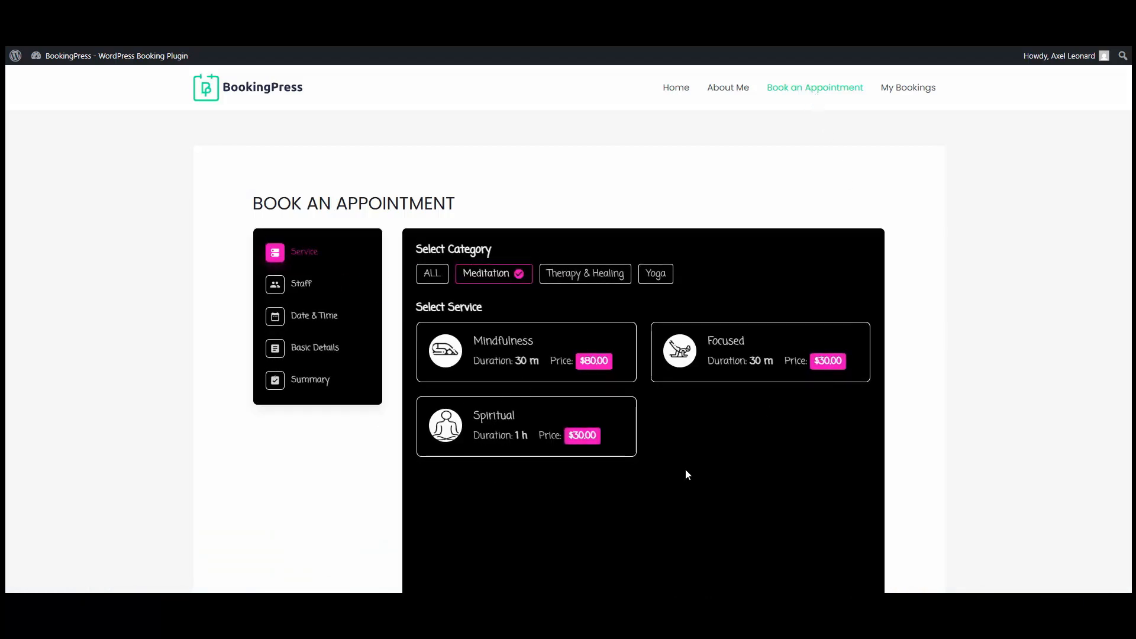
{"action": "scroll", "coordinate": [647, 396], "scroll_direction": "down", "scroll_amount": 1}
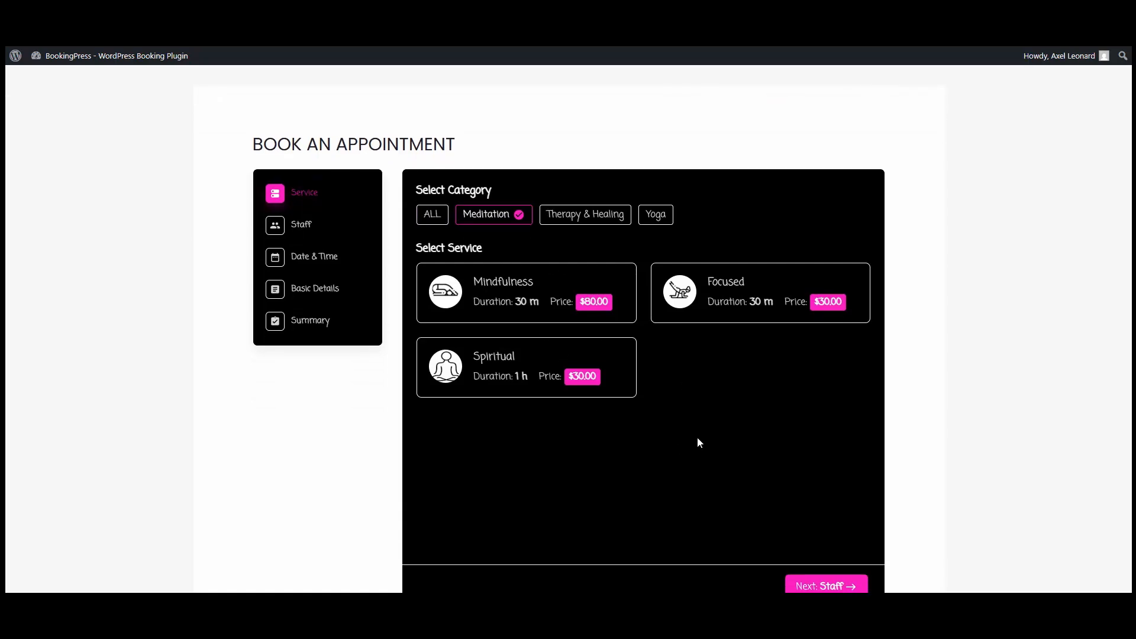
Step: Select the Spiritual service for 1 person in the website's booking form and continue to the staff selection
{"action": "scroll", "coordinate": [697, 441], "scroll_direction": "down", "scroll_amount": 1}
{"action": "left_click", "coordinate": [547, 306]}
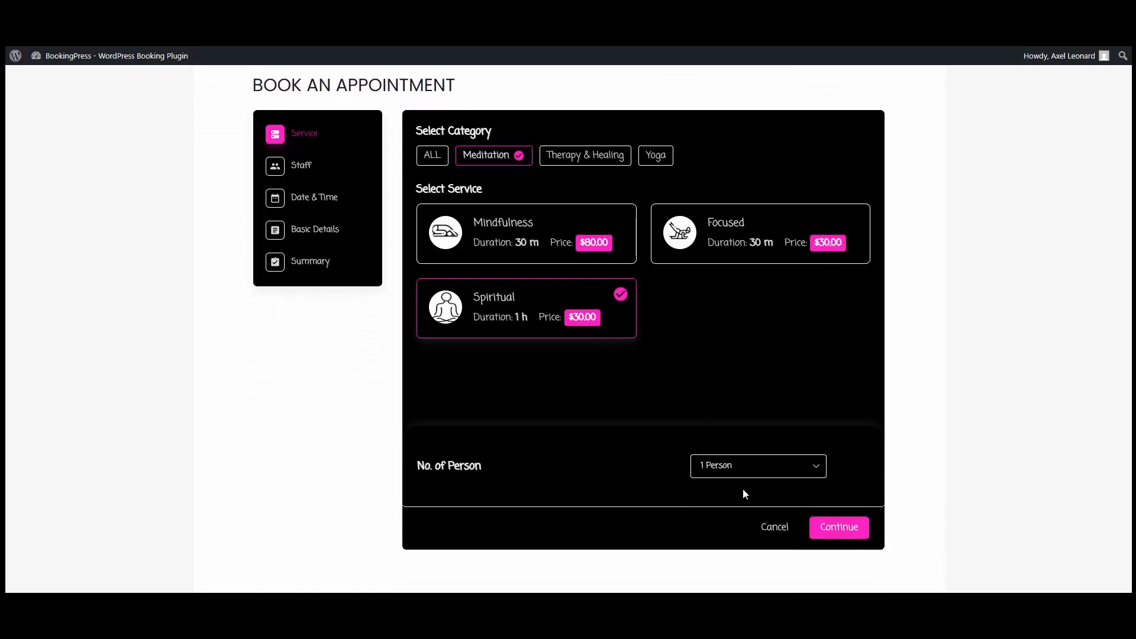
{"action": "left_click", "coordinate": [838, 527]}
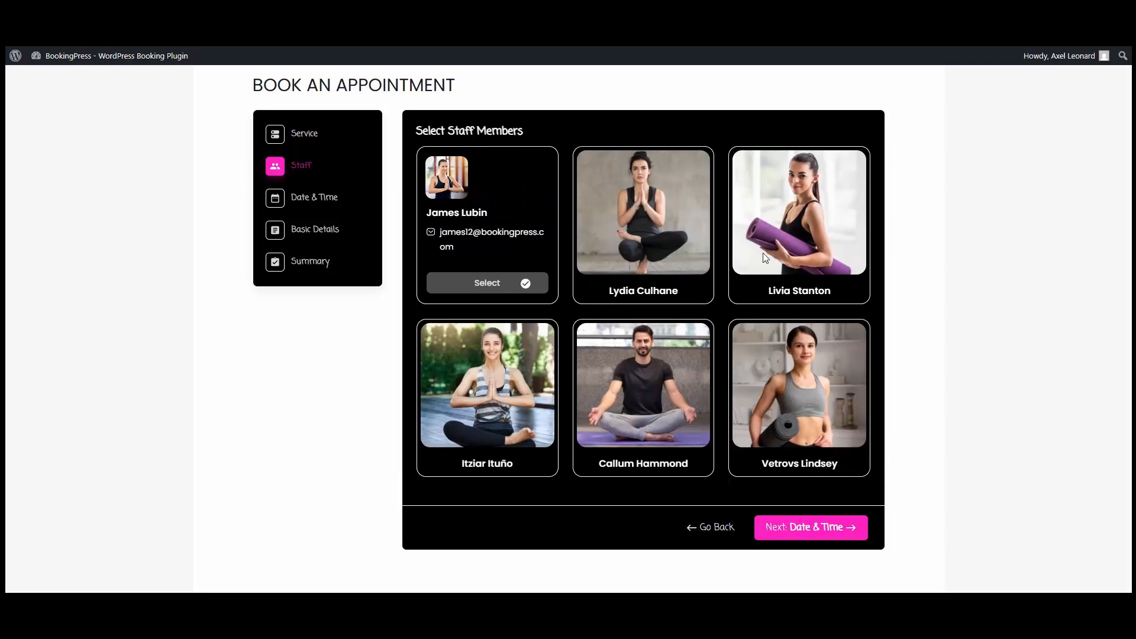
{"action": "mouse_move", "coordinate": [514, 423]}
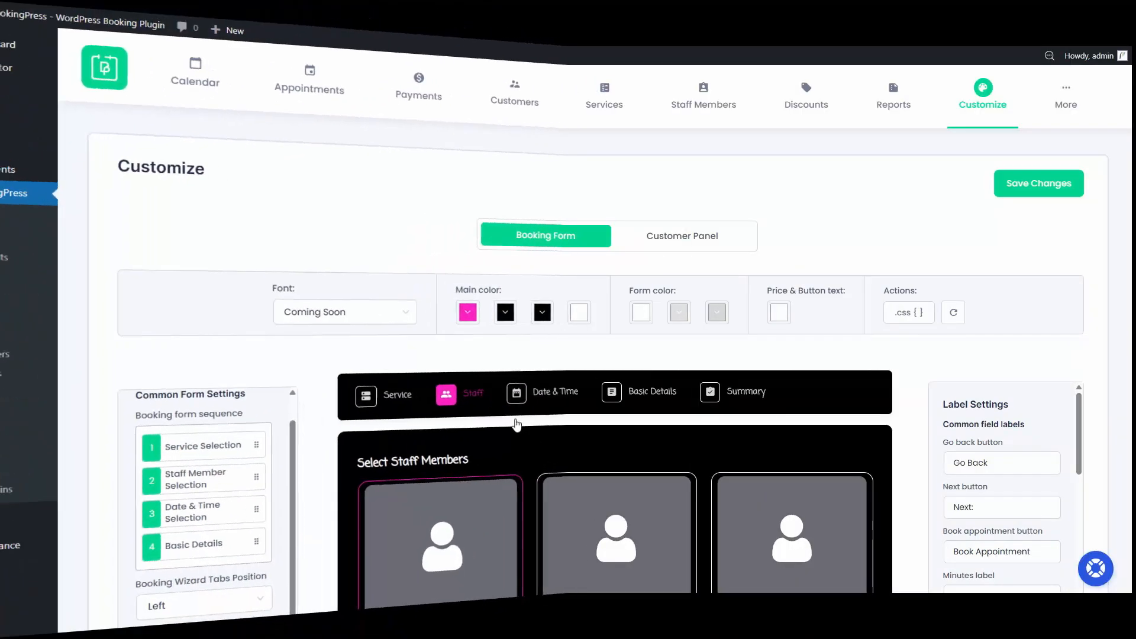
Step: Reset the booking form's customization settings to their defaults and save the changes
{"action": "left_click", "coordinate": [953, 314]}
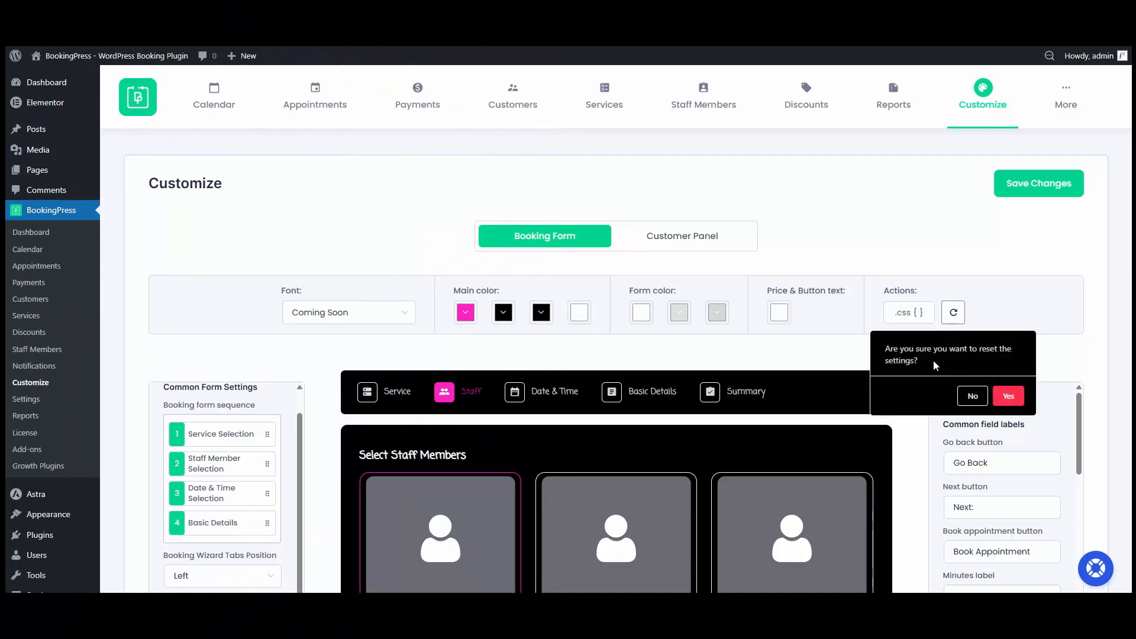
{"action": "left_click", "coordinate": [1008, 396]}
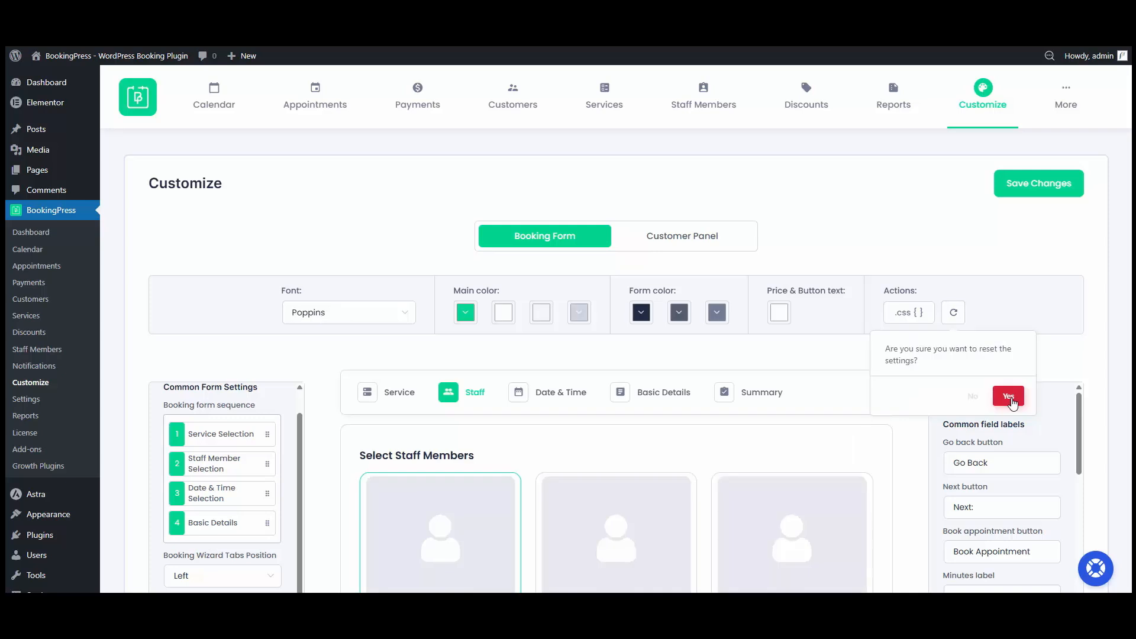
{"action": "scroll", "coordinate": [654, 440], "scroll_direction": "down", "scroll_amount": 1}
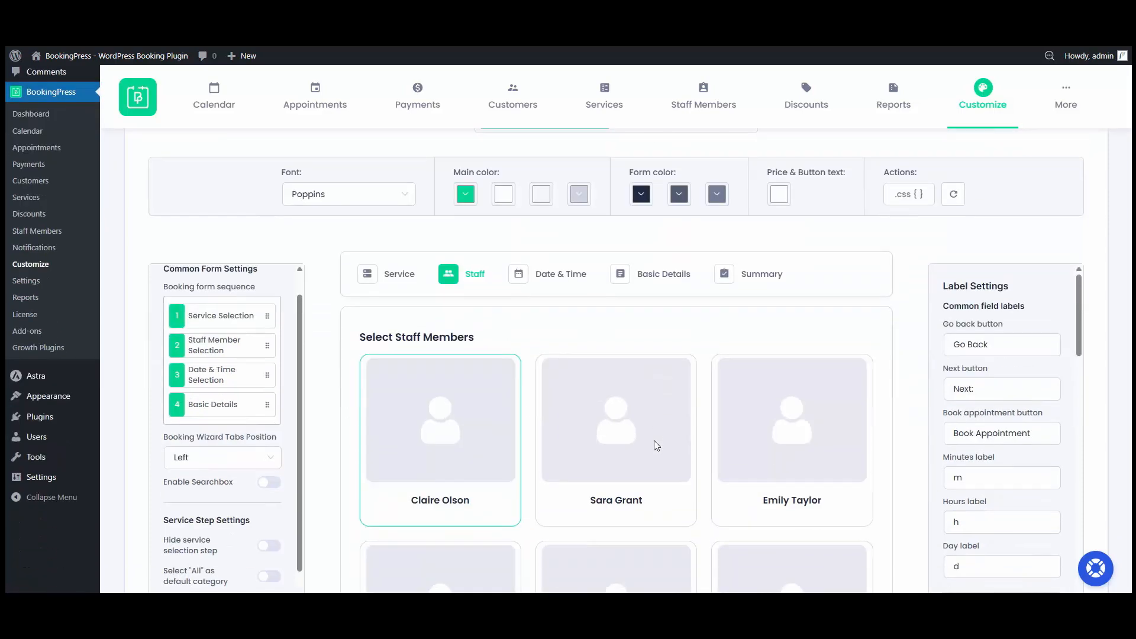
{"action": "scroll", "coordinate": [937, 230], "scroll_direction": "up", "scroll_amount": 1}
{"action": "left_click", "coordinate": [1011, 184]}
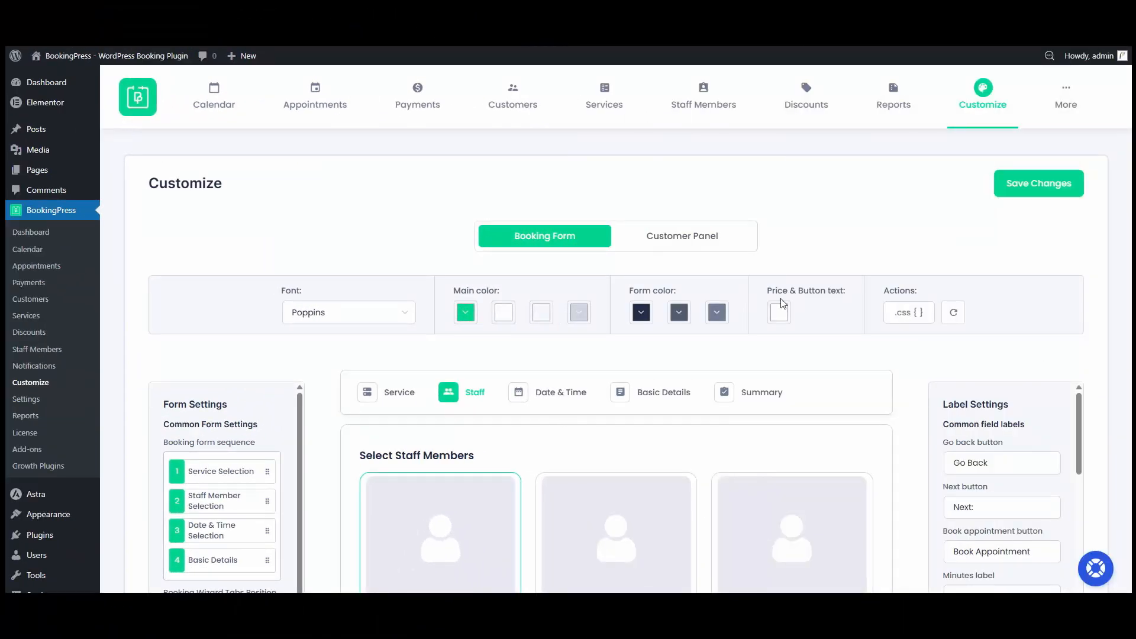
Step: Switch to Customer Panel customization and set main colors magenta, black, blue and red, with white and light gray form colors
{"action": "left_click", "coordinate": [681, 240]}
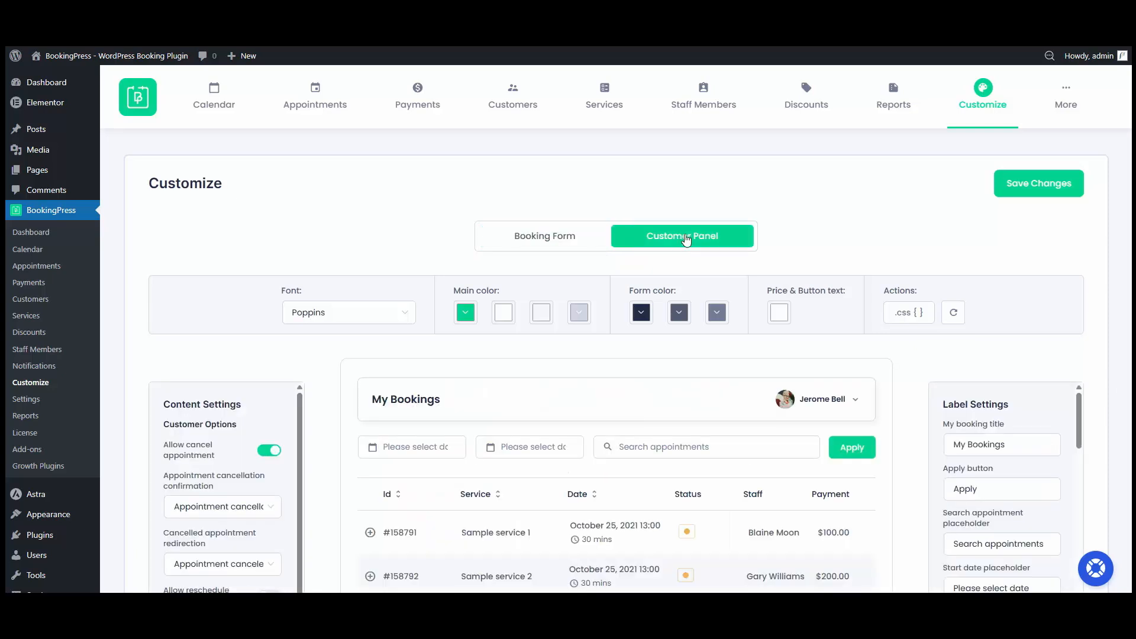
{"action": "scroll", "coordinate": [406, 401], "scroll_direction": "down", "scroll_amount": 6}
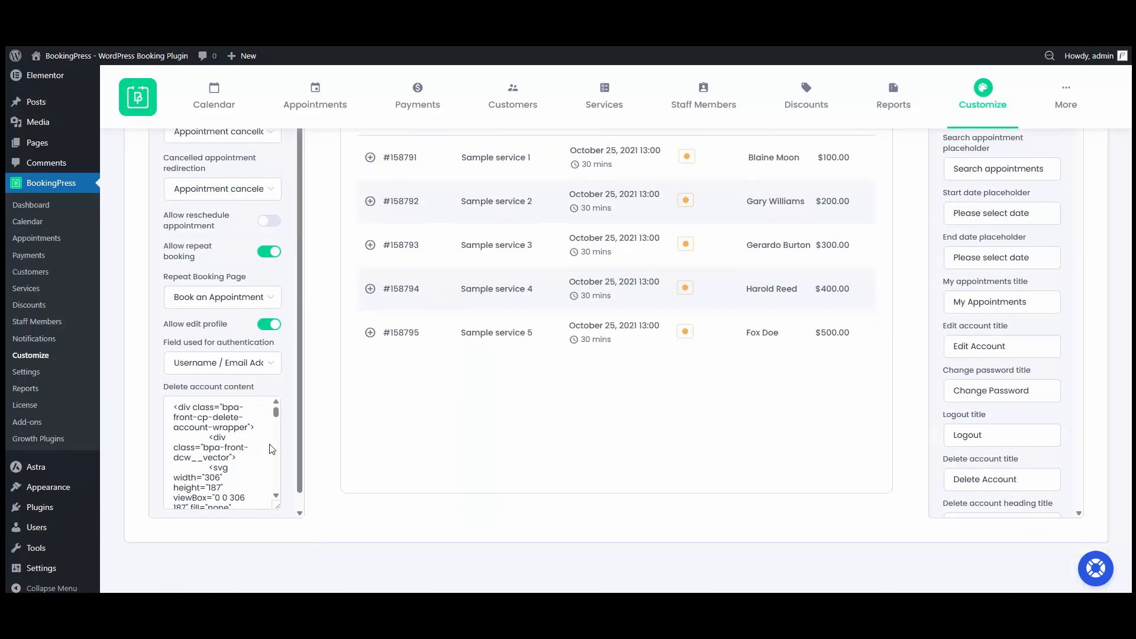
{"action": "scroll", "coordinate": [407, 397], "scroll_direction": "up", "scroll_amount": 3}
{"action": "scroll", "coordinate": [475, 333], "scroll_direction": "up", "scroll_amount": 4}
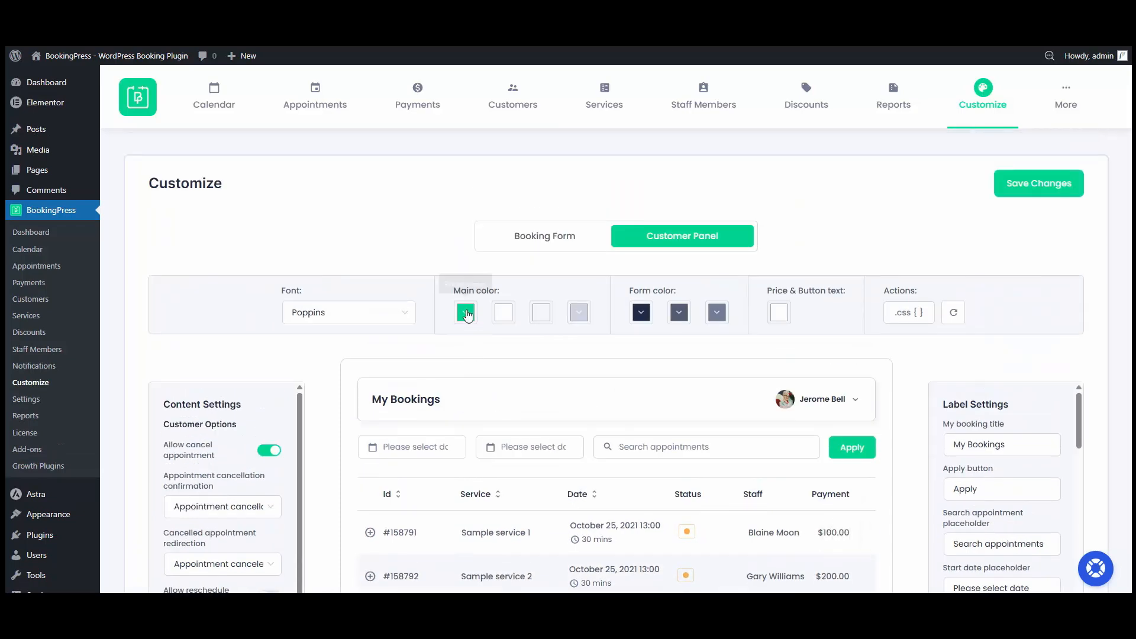
{"action": "left_click", "coordinate": [465, 312]}
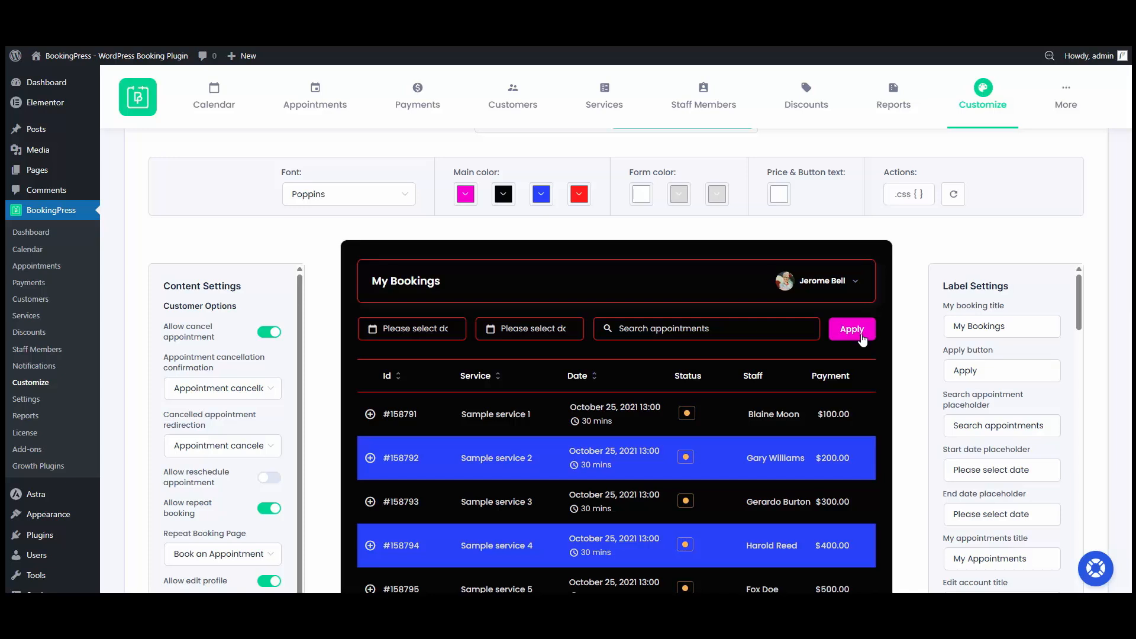
Step: View the customer panel's Custom CSS editor and close it without adding any code
{"action": "scroll", "coordinate": [862, 338], "scroll_direction": "up", "scroll_amount": 2}
{"action": "left_click", "coordinate": [913, 312]}
{"action": "left_click", "coordinate": [475, 221]}
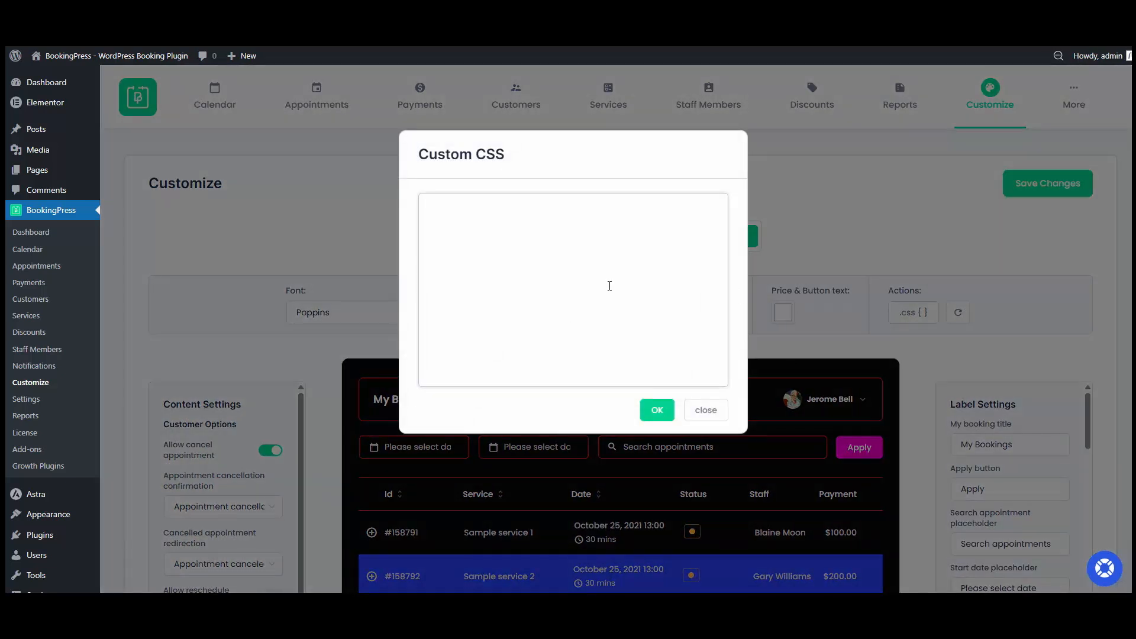
{"action": "left_click", "coordinate": [704, 409]}
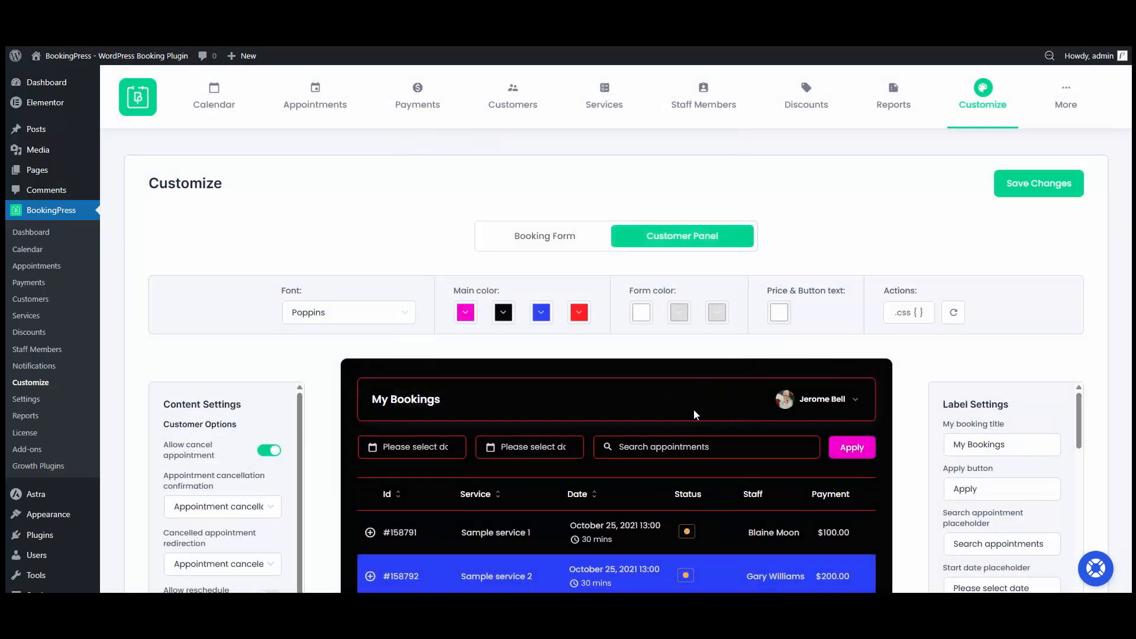
Step: Examine the cancel appointment option and the page choices for cancellation confirmation and cancelled appointment redirection
{"action": "scroll", "coordinate": [530, 396], "scroll_direction": "down", "scroll_amount": 2}
{"action": "mouse_move", "coordinate": [840, 419]}
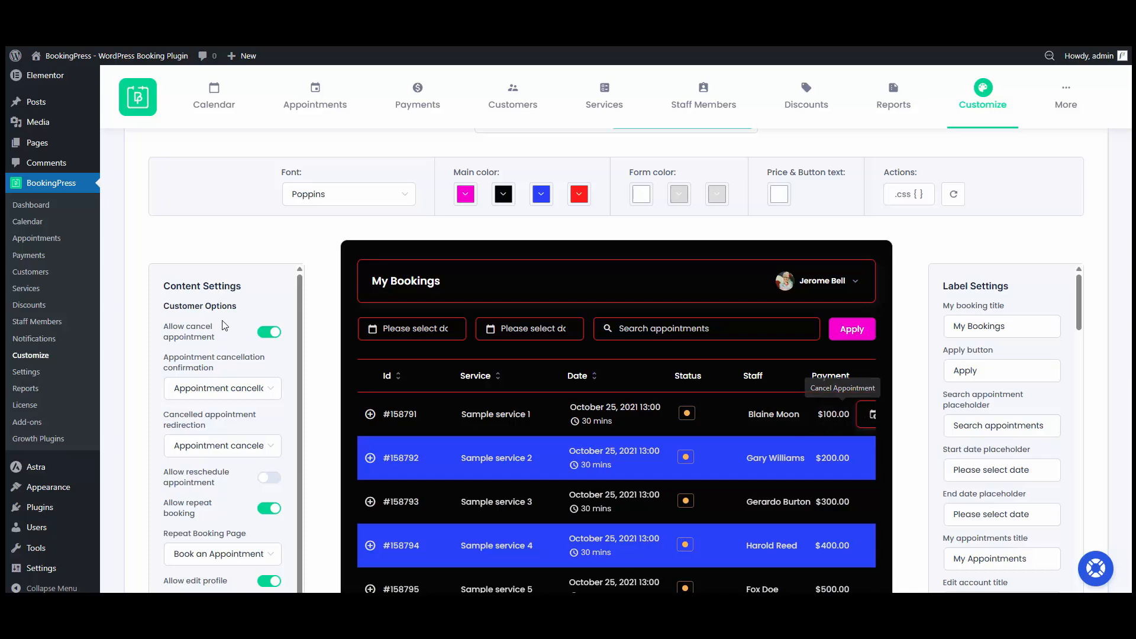
{"action": "left_click", "coordinate": [210, 390]}
{"action": "scroll", "coordinate": [233, 455], "scroll_direction": "down", "scroll_amount": 3}
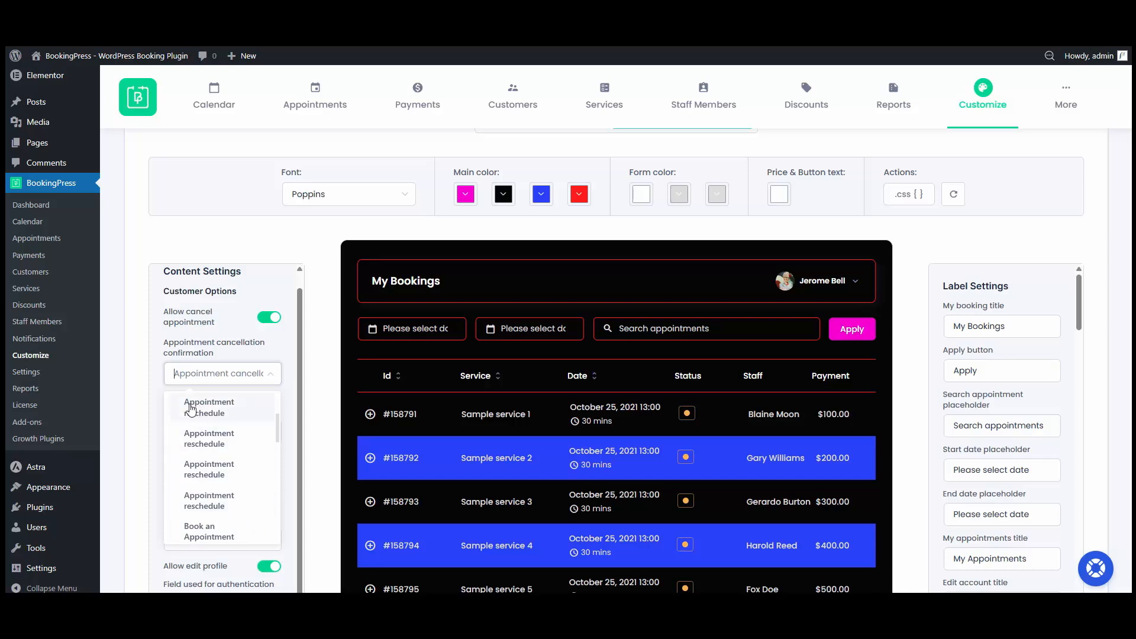
{"action": "left_click", "coordinate": [157, 393]}
{"action": "left_click", "coordinate": [228, 438]}
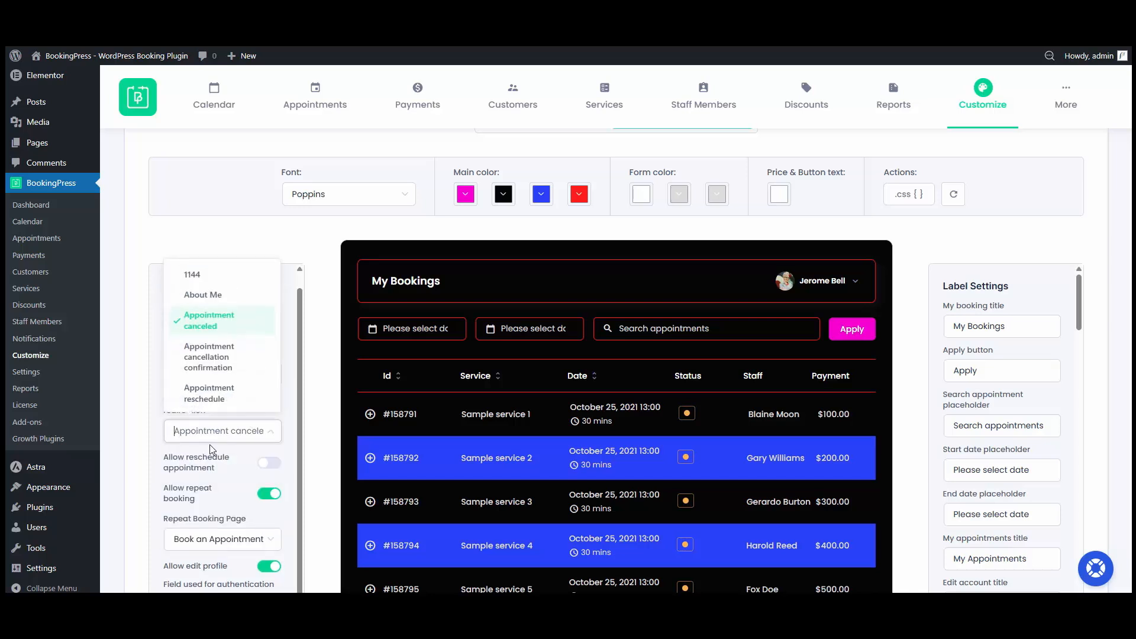
{"action": "left_click", "coordinate": [148, 400]}
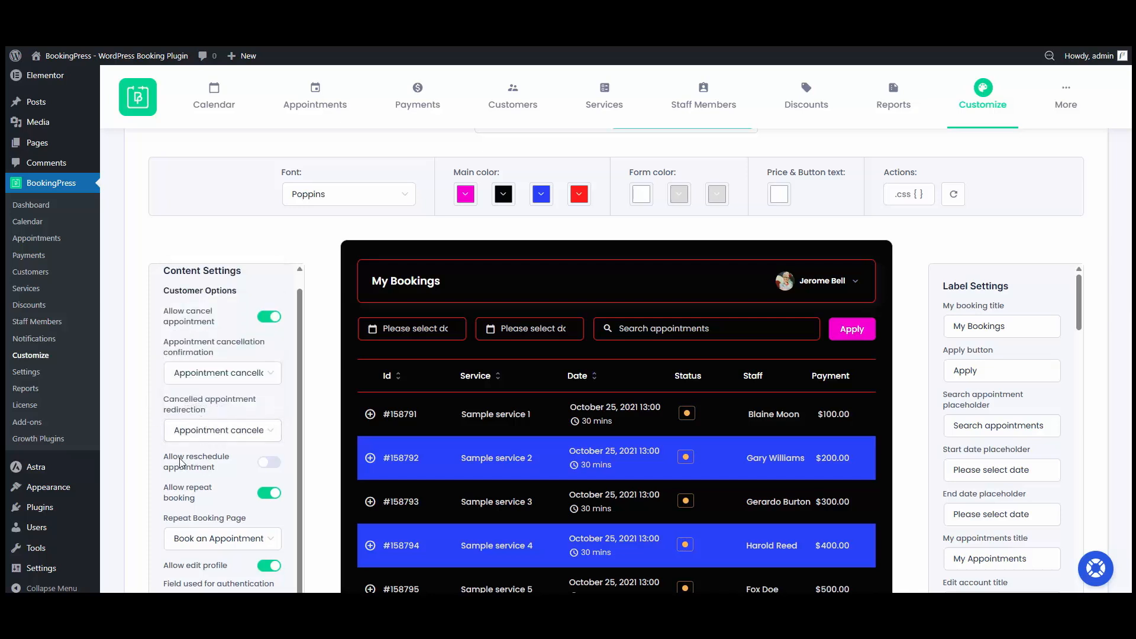
Step: Examine the page choices for repeat booking and the field choices for customer authentication
{"action": "scroll", "coordinate": [188, 507], "scroll_direction": "down", "scroll_amount": 2}
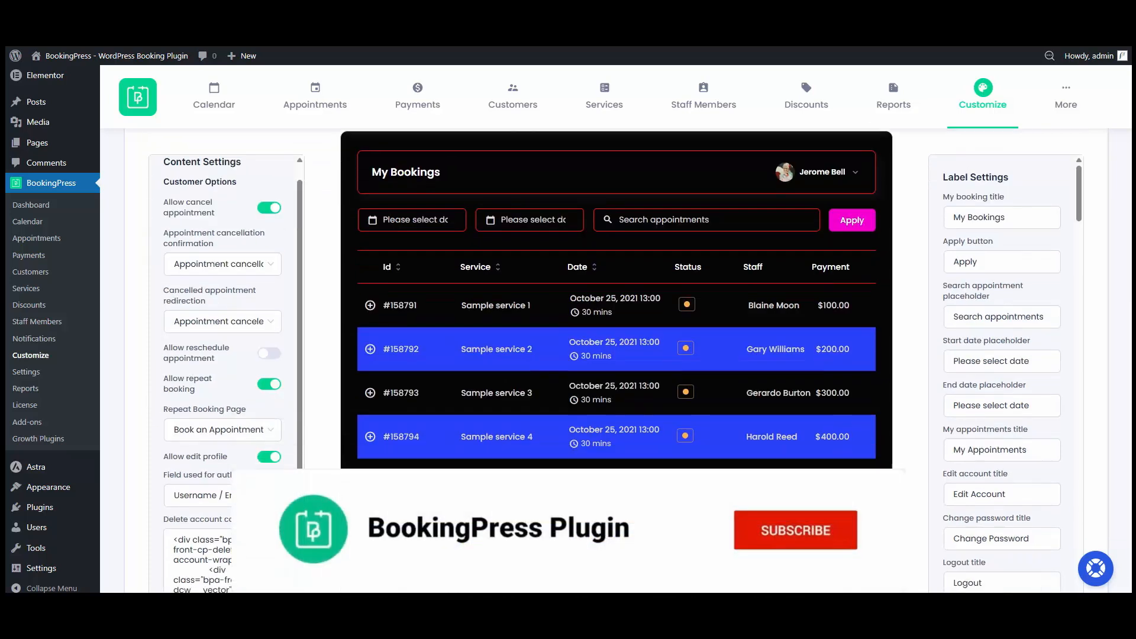
{"action": "left_click", "coordinate": [213, 420]}
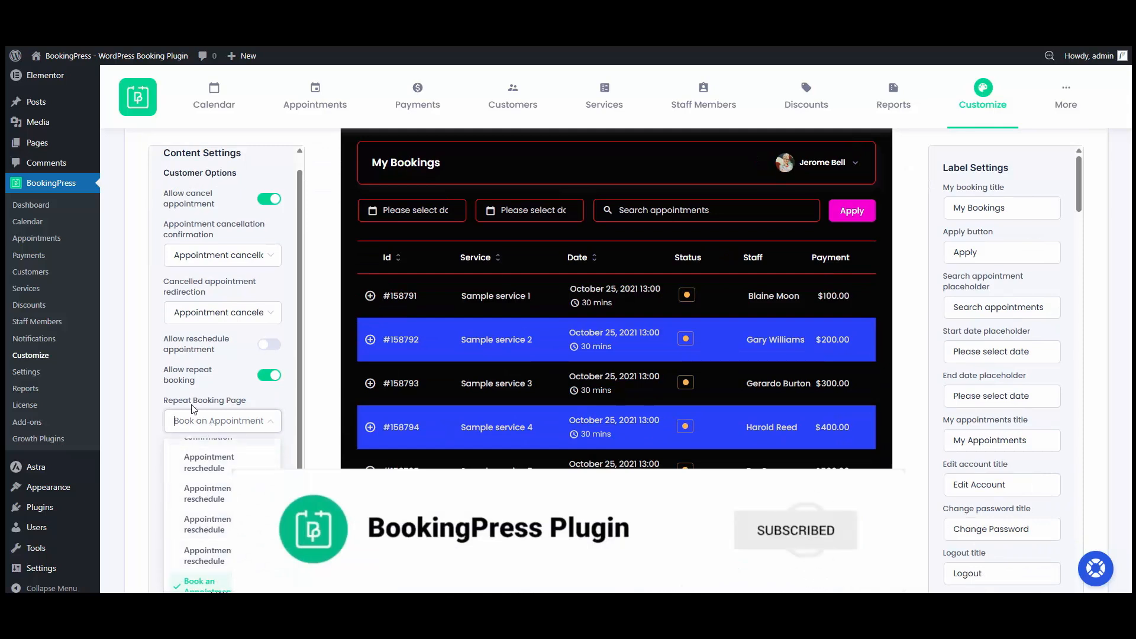
{"action": "left_click", "coordinate": [164, 425]}
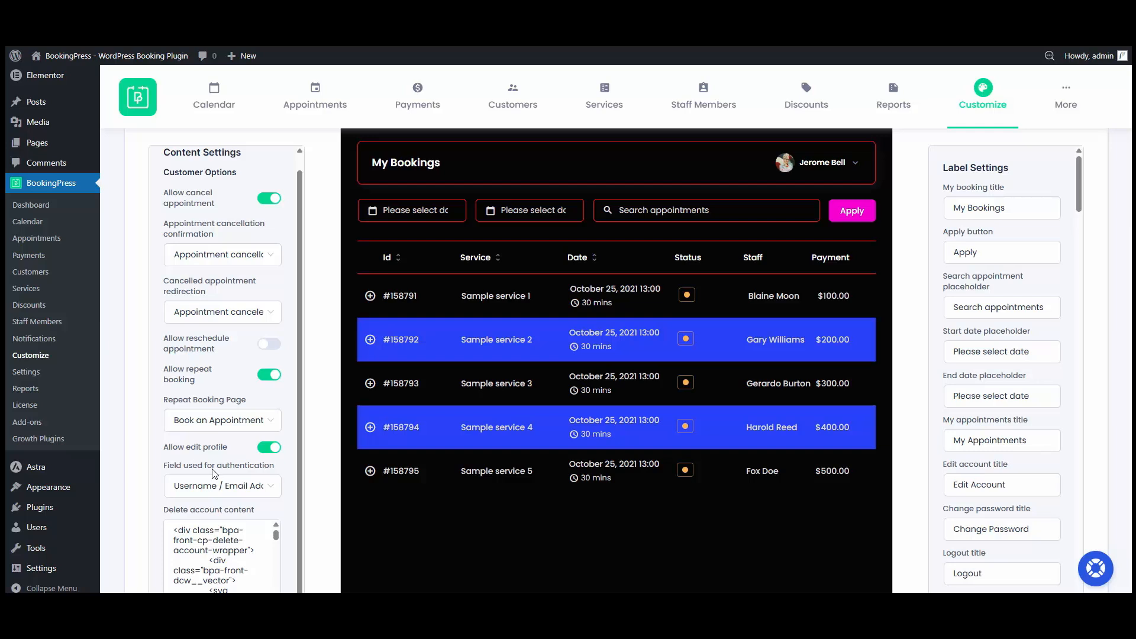
{"action": "scroll", "coordinate": [170, 473], "scroll_direction": "down", "scroll_amount": 1}
{"action": "left_click", "coordinate": [249, 435]}
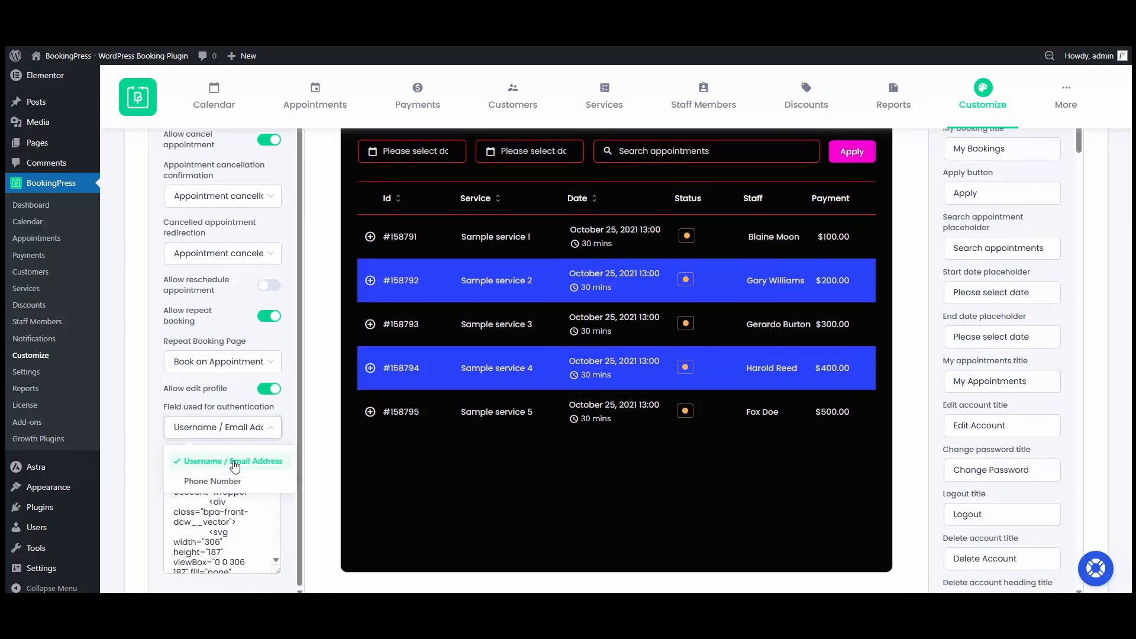
{"action": "left_click", "coordinate": [158, 441]}
Step: Look through the delete account content and view the Delete Account entry in the preview's profile menu
{"action": "scroll", "coordinate": [216, 484], "scroll_direction": "down", "scroll_amount": 1}
{"action": "scroll", "coordinate": [216, 484], "scroll_direction": "down", "scroll_amount": 15}
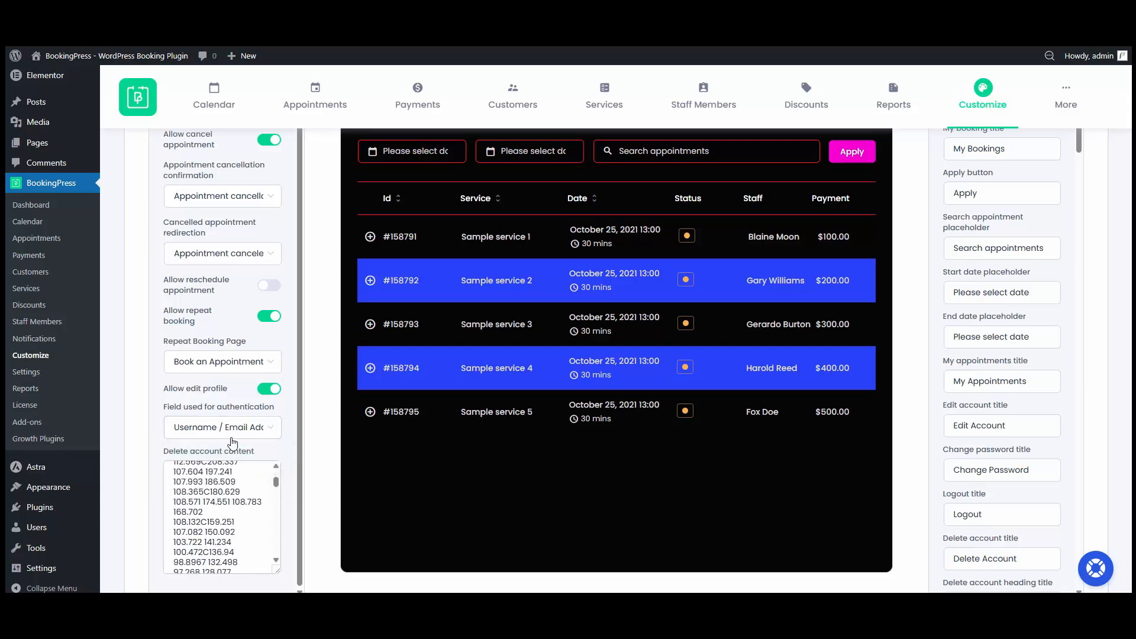
{"action": "scroll", "coordinate": [765, 304], "scroll_direction": "up", "scroll_amount": 5}
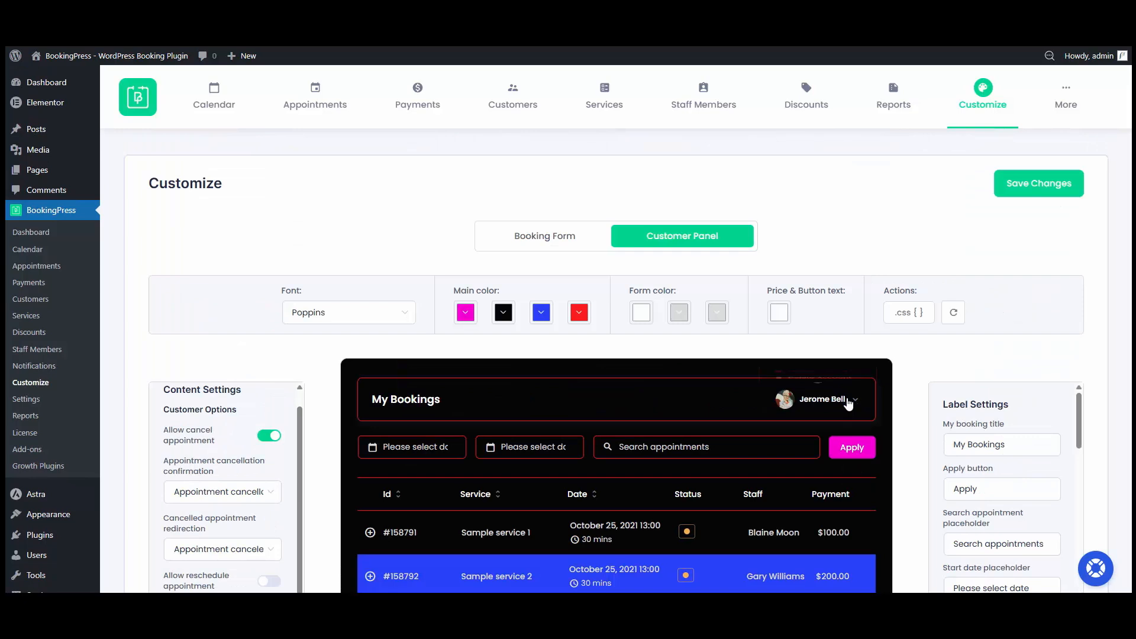
{"action": "mouse_move", "coordinate": [845, 400]}
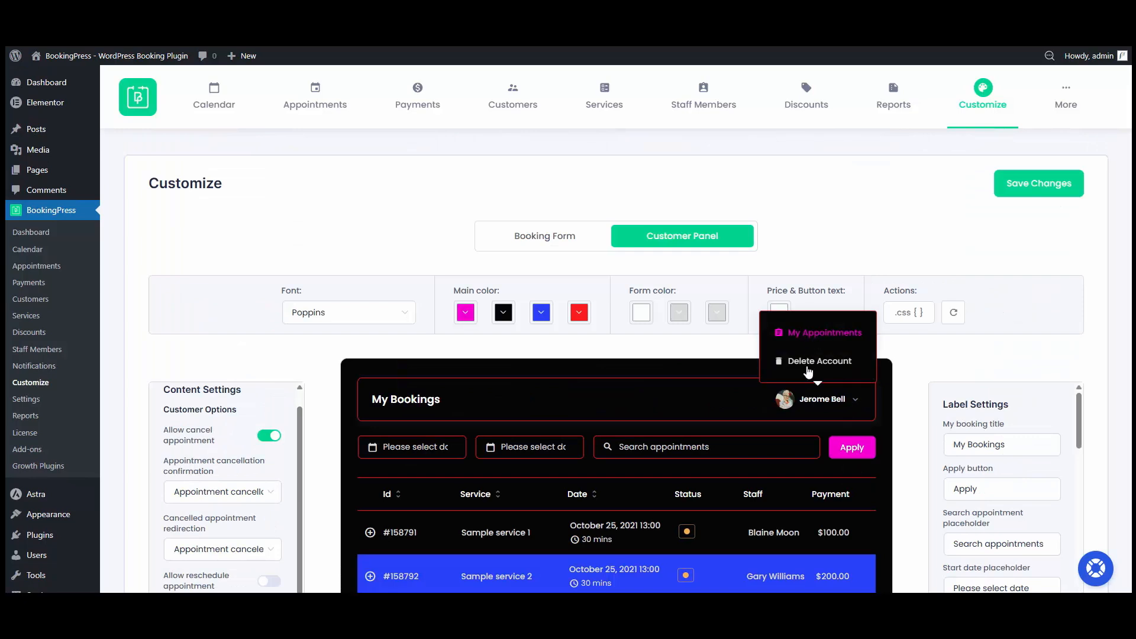
Step: Examine the customer panel's label settings from the My booking title down to the payment method title
{"action": "scroll", "coordinate": [693, 396], "scroll_direction": "down", "scroll_amount": 2}
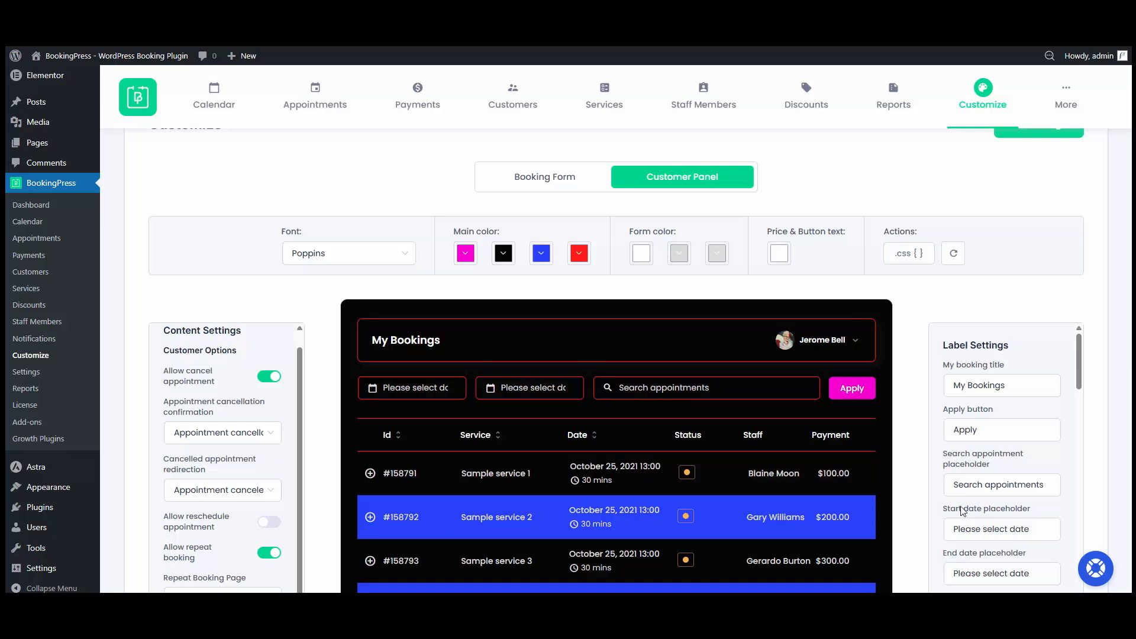
{"action": "scroll", "coordinate": [961, 512], "scroll_direction": "down", "scroll_amount": 15}
{"action": "scroll", "coordinate": [921, 537], "scroll_direction": "down", "scroll_amount": 5}
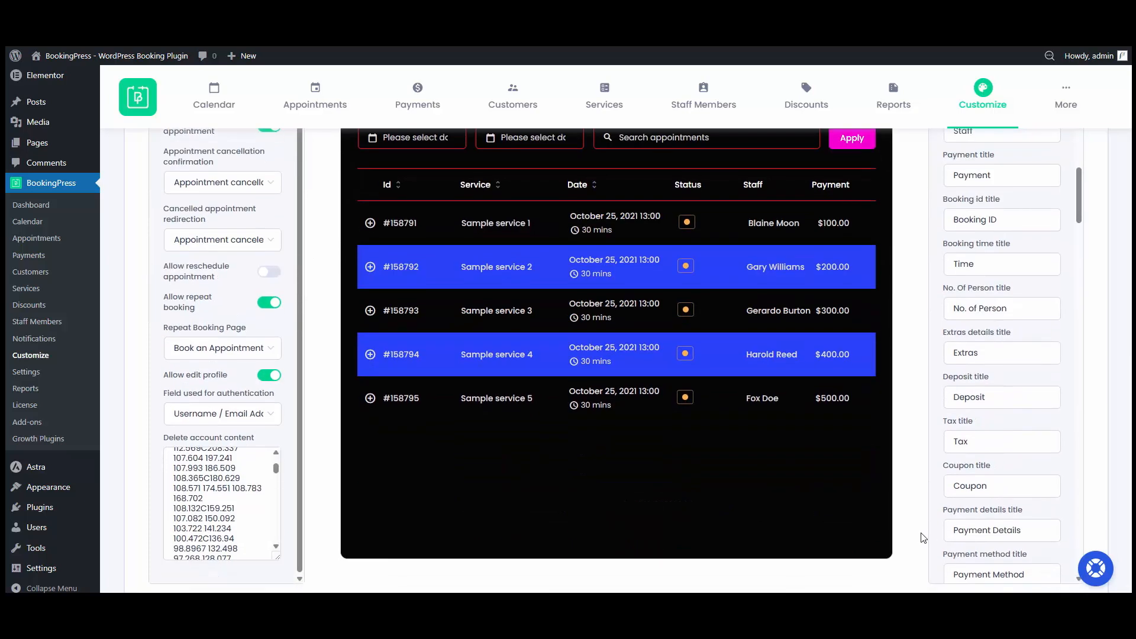
{"action": "scroll", "coordinate": [921, 537], "scroll_direction": "up", "scroll_amount": 5}
{"action": "scroll", "coordinate": [964, 463], "scroll_direction": "up", "scroll_amount": 15}
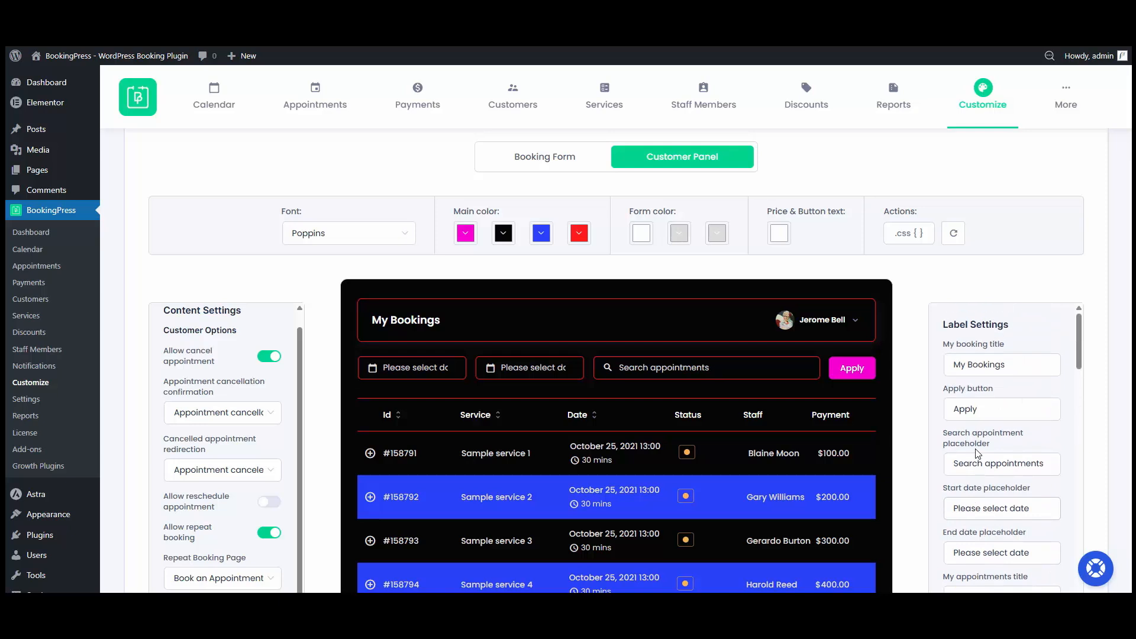
Step: Try clearing the customer panel's Apply button label and undo the change
{"action": "left_click", "coordinate": [1016, 370]}
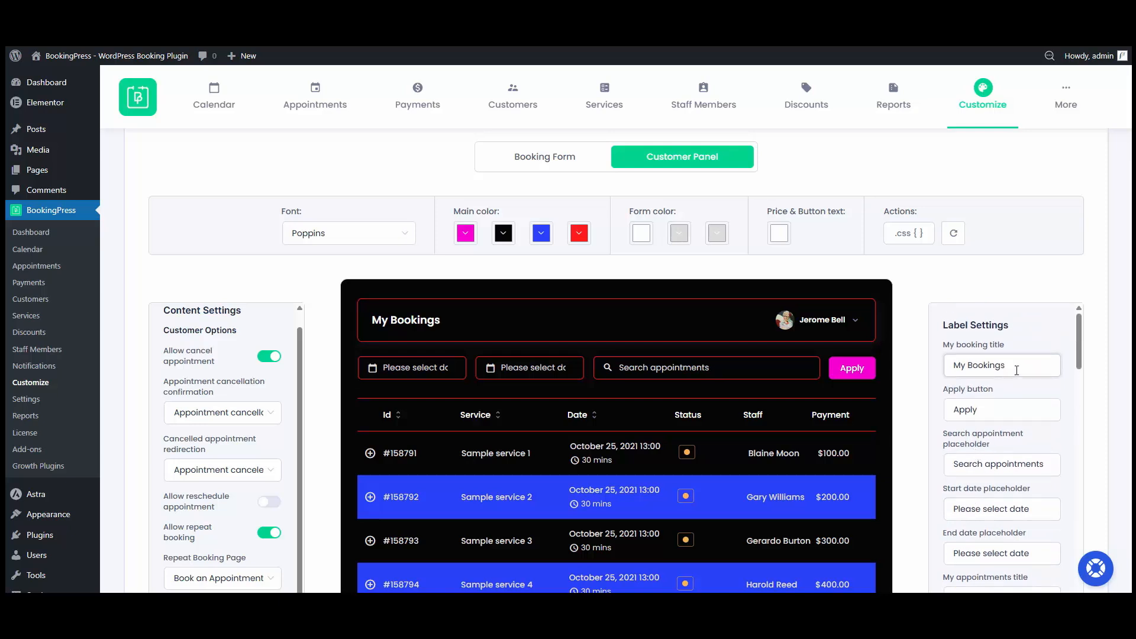
{"action": "left_click", "coordinate": [1030, 408]}
{"action": "key", "text": "BackSpace"}
{"action": "key", "text": "BackSpace"}
{"action": "key", "text": "BackSpace"}
{"action": "key", "text": "BackSpace"}
{"action": "key", "text": "BackSpace"}
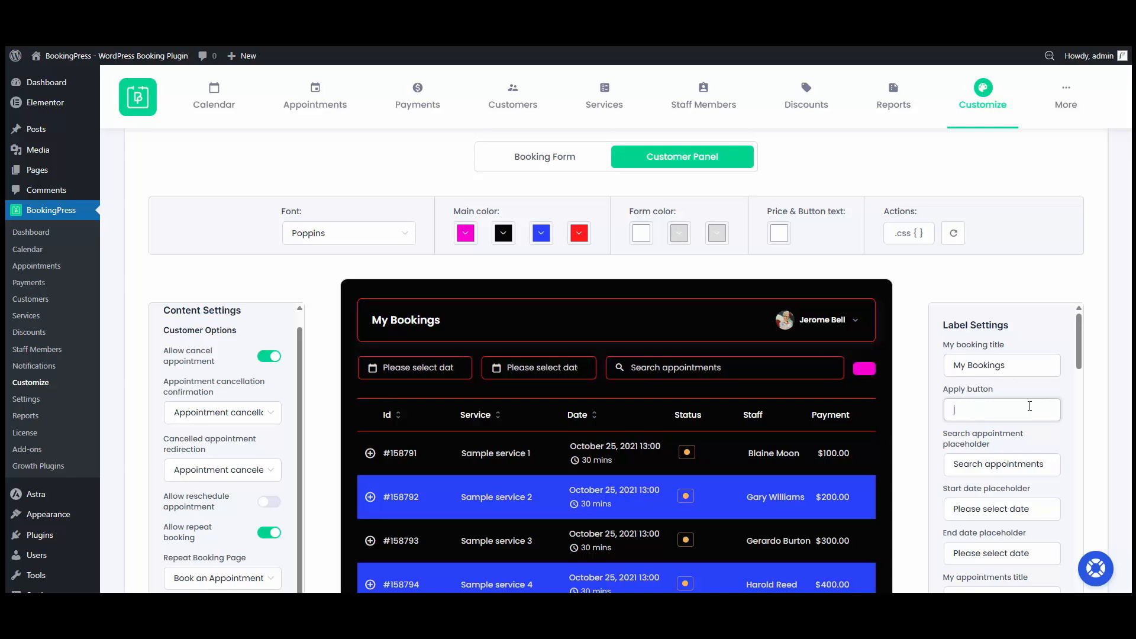
{"action": "key", "text": "ctrl+z"}
{"action": "left_click", "coordinate": [1029, 408]}
Step: Save the customer panel customization and view it on the website's My Bookings page
{"action": "scroll", "coordinate": [945, 382], "scroll_direction": "up", "scroll_amount": 2}
{"action": "left_click", "coordinate": [1037, 189]}
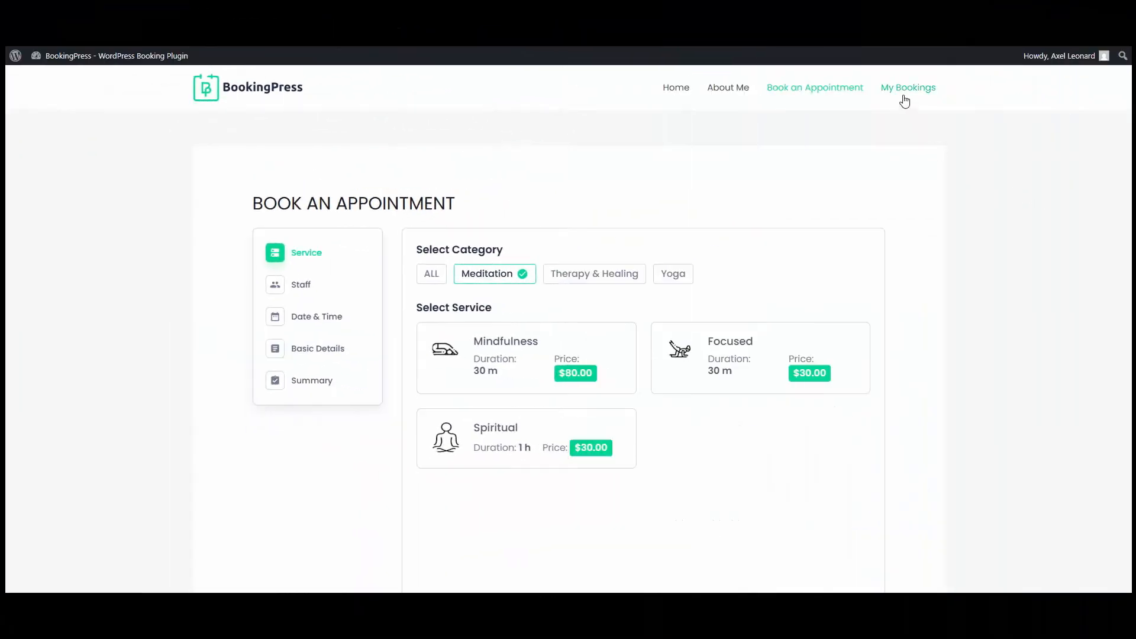
{"action": "left_click", "coordinate": [904, 99]}
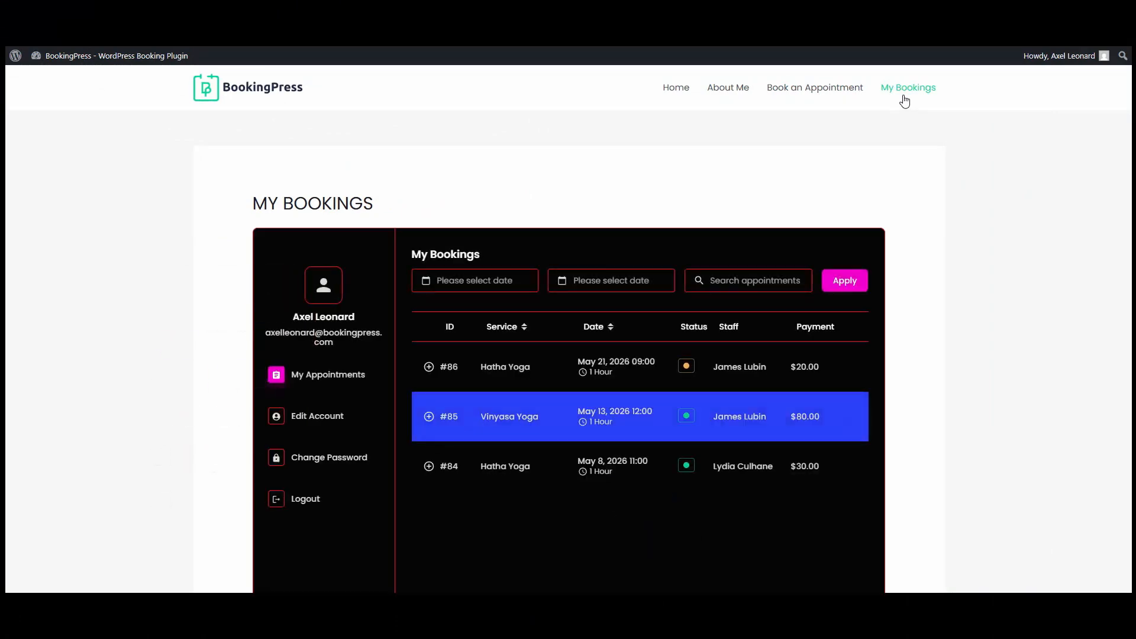
{"action": "scroll", "coordinate": [678, 365], "scroll_direction": "down", "scroll_amount": 2}
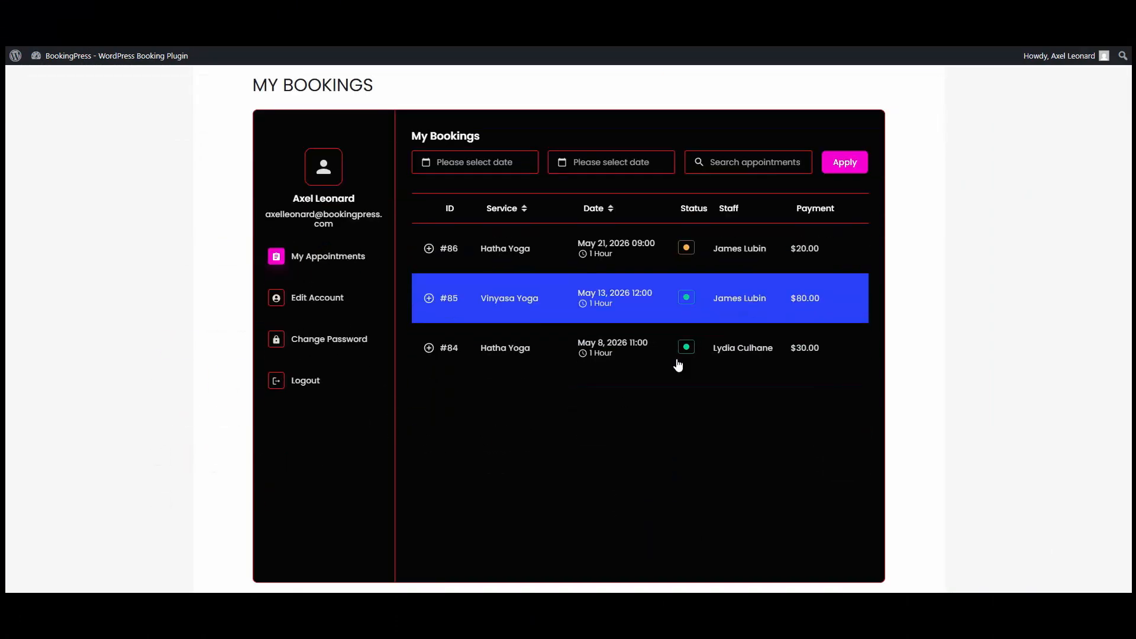
{"action": "mouse_move", "coordinate": [699, 259]}
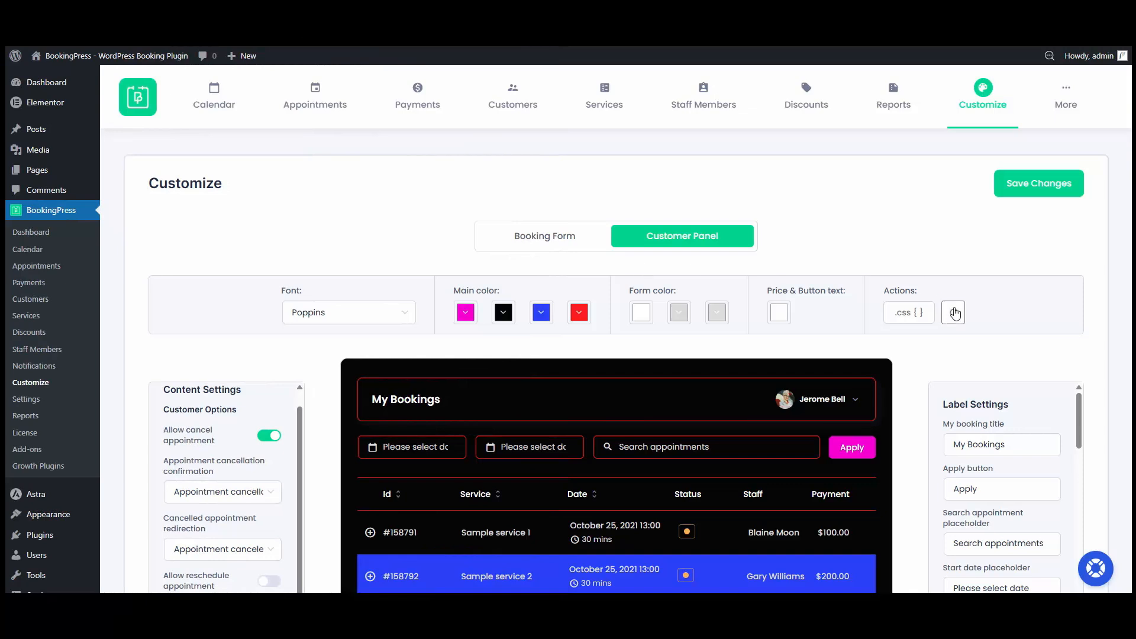
Step: Reset the customer panel's customization settings to their defaults and check the preview
{"action": "left_click", "coordinate": [954, 316]}
{"action": "left_click", "coordinate": [1008, 397]}
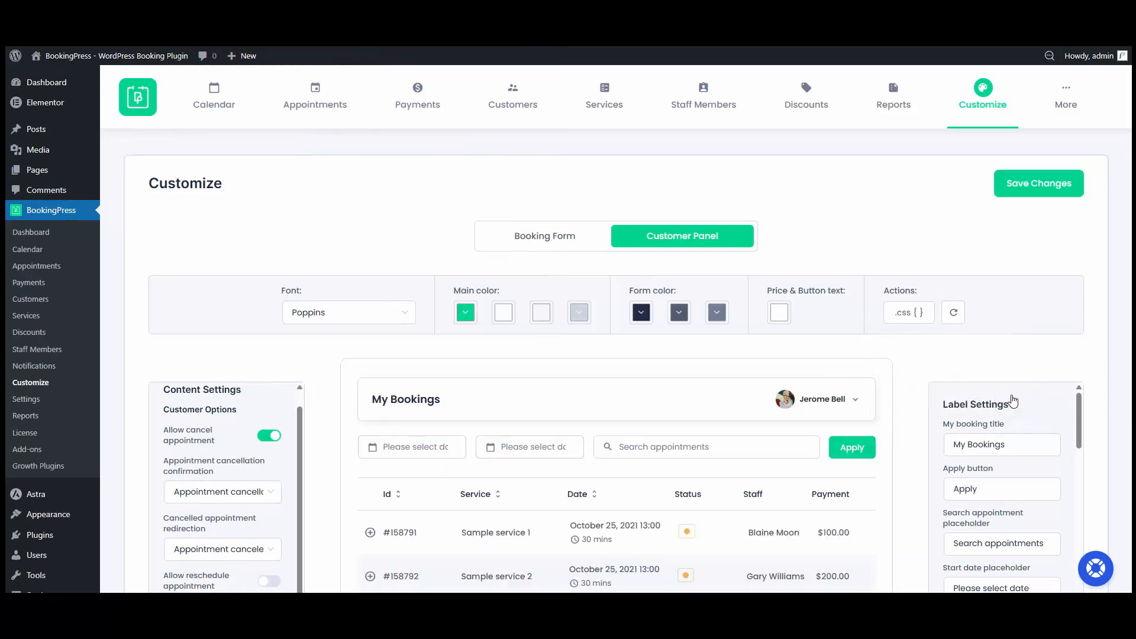
{"action": "scroll", "coordinate": [532, 397], "scroll_direction": "down", "scroll_amount": 3}
{"action": "scroll", "coordinate": [507, 477], "scroll_direction": "up", "scroll_amount": 3}
Step: Save the reset customer panel and reload the website's My Bookings page to view it
{"action": "left_click", "coordinate": [1022, 191]}
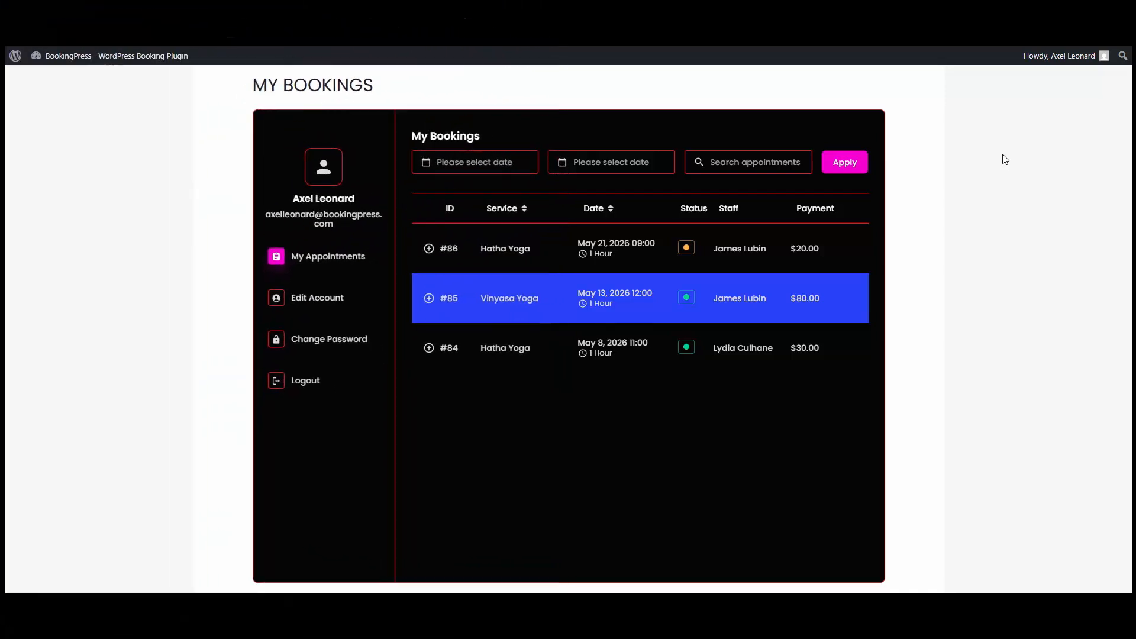
{"action": "key", "text": "F5"}
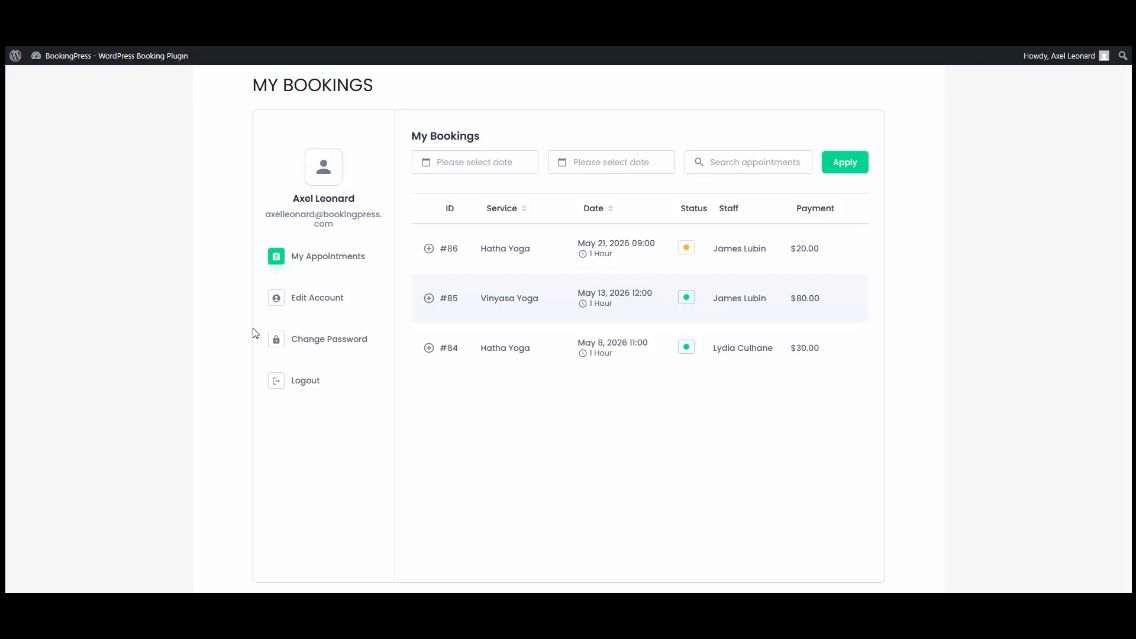
{"action": "mouse_move", "coordinate": [562, 298]}
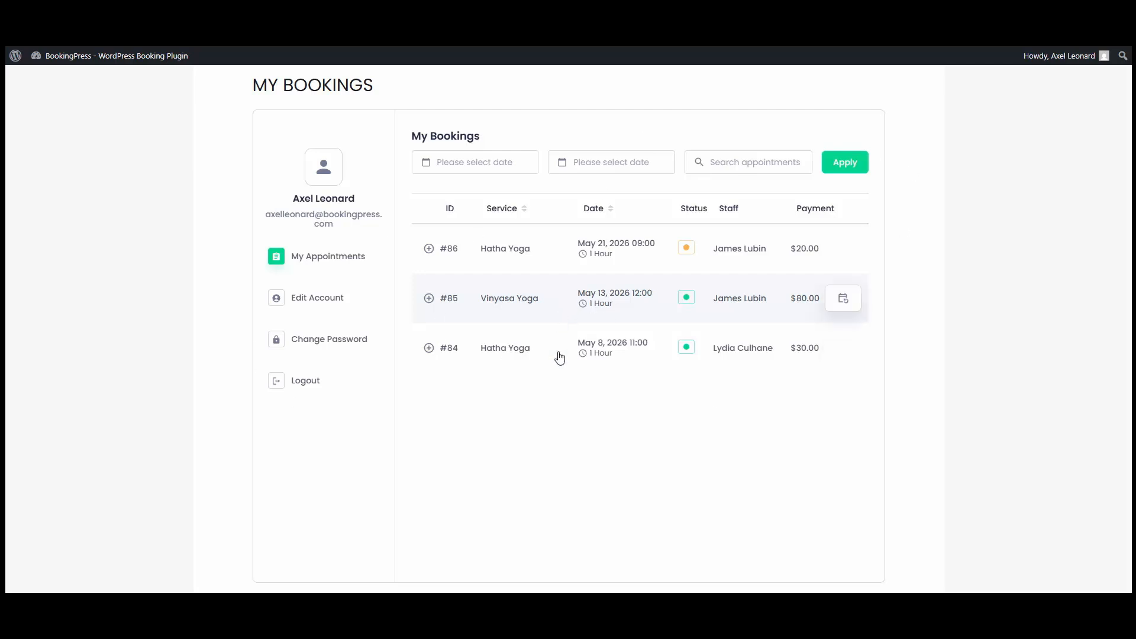